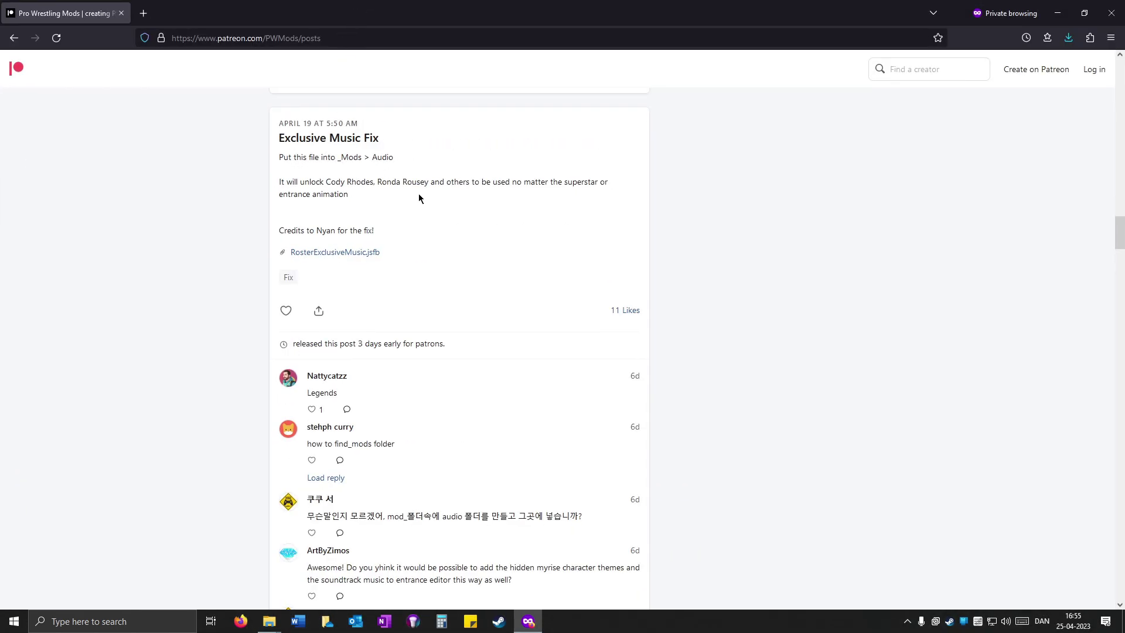
- Browse the Pro Wrestling Mods posts on Patreon to find the Exclusive Music Fix post and read its description
middle_click(899, 324)
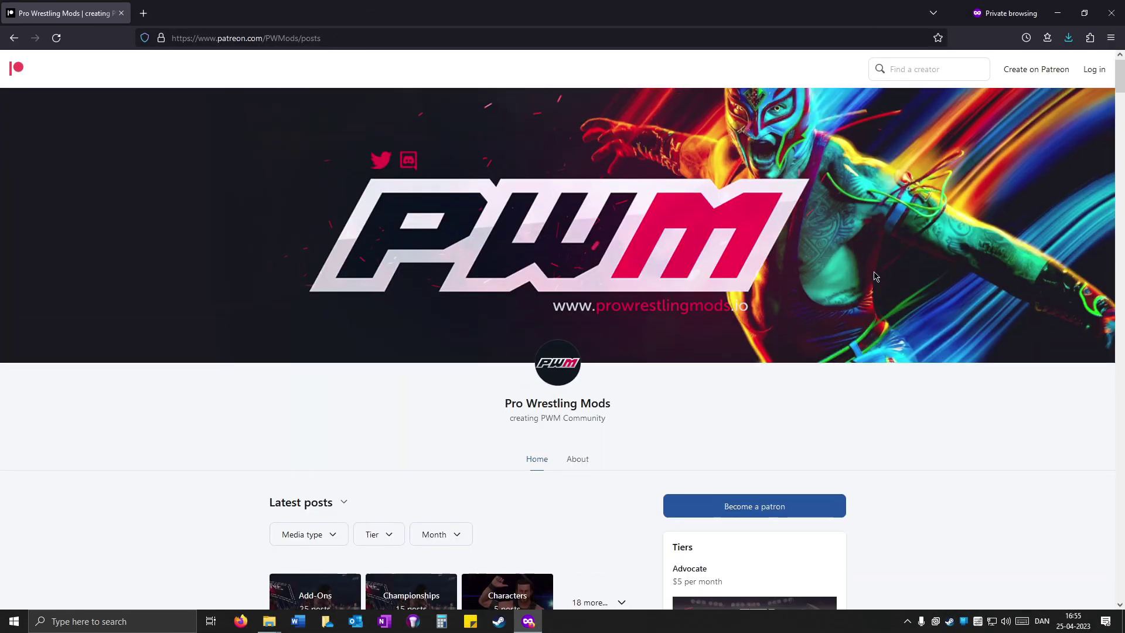
scroll(871, 265, "down", 10)
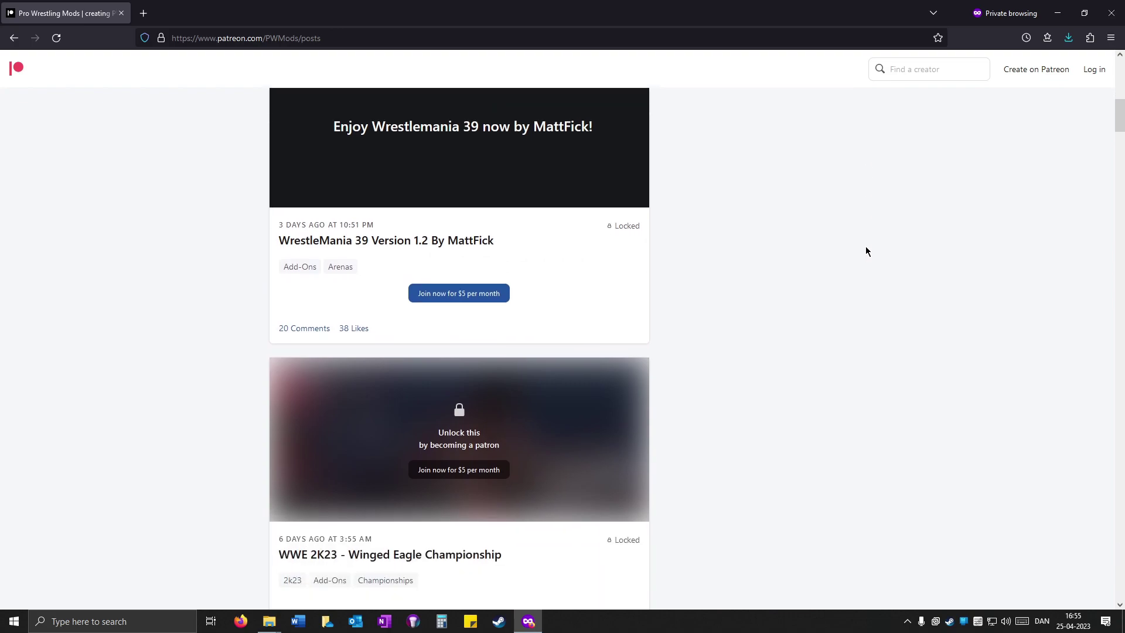
scroll(838, 253, "down", 3)
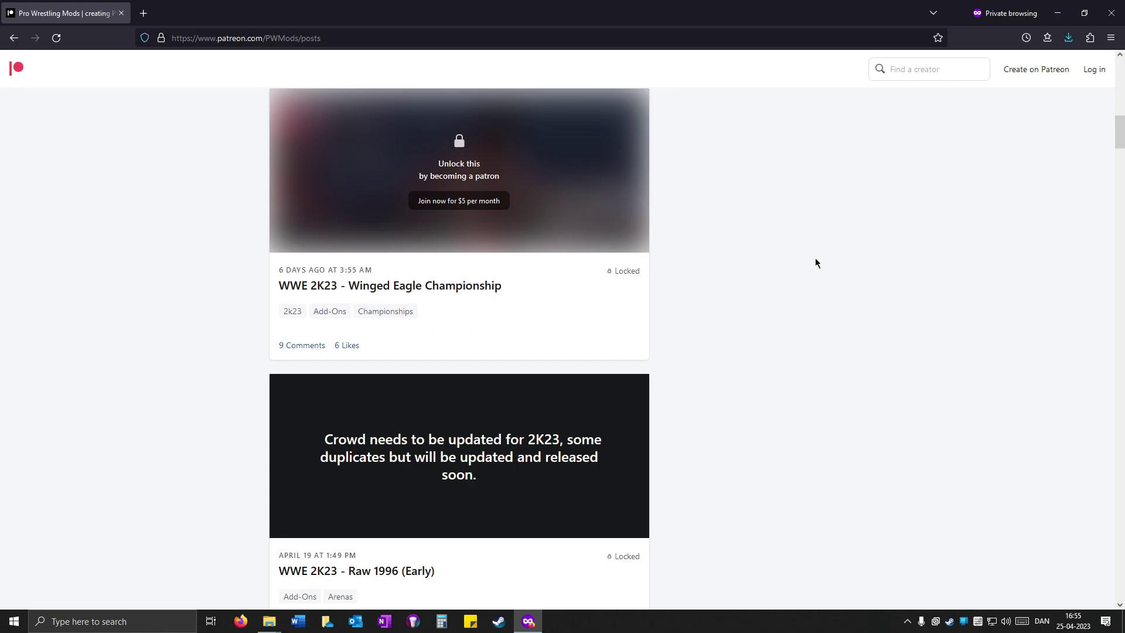
scroll(780, 270, "down", 11)
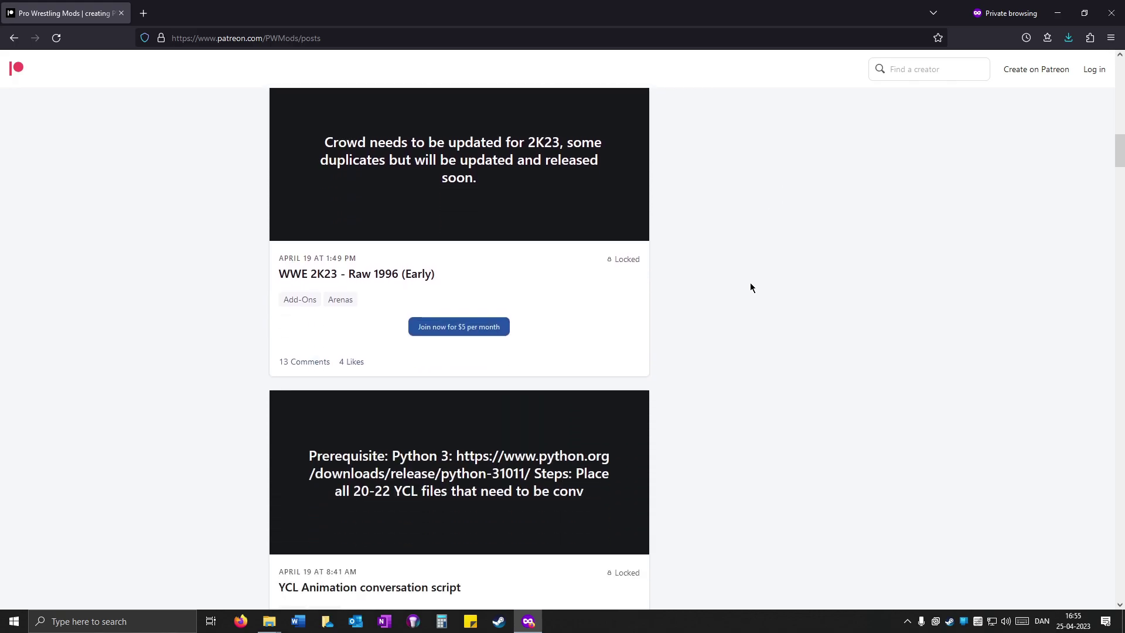
scroll(750, 285, "down", 6)
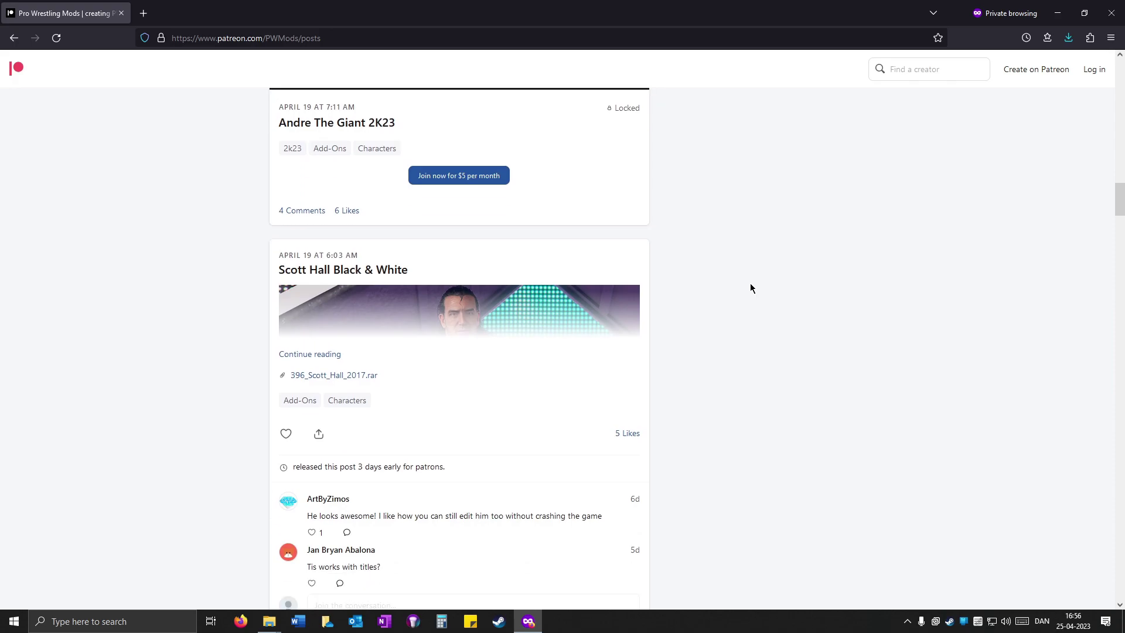
scroll(780, 281, "down", 2)
middle_click(1041, 301)
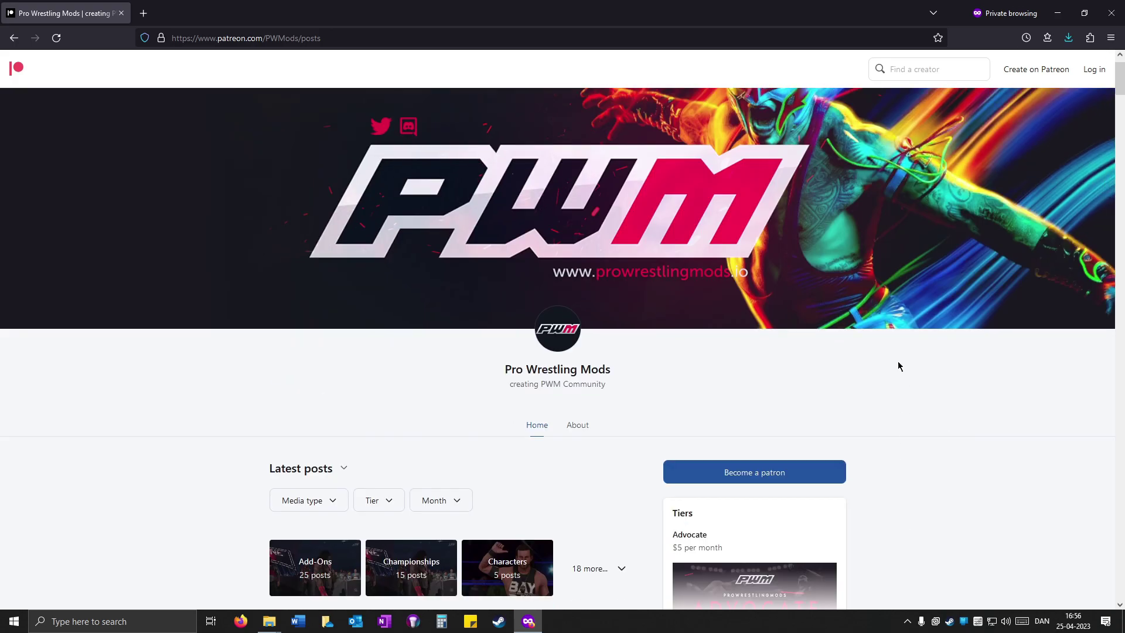
scroll(859, 261, "down", 15)
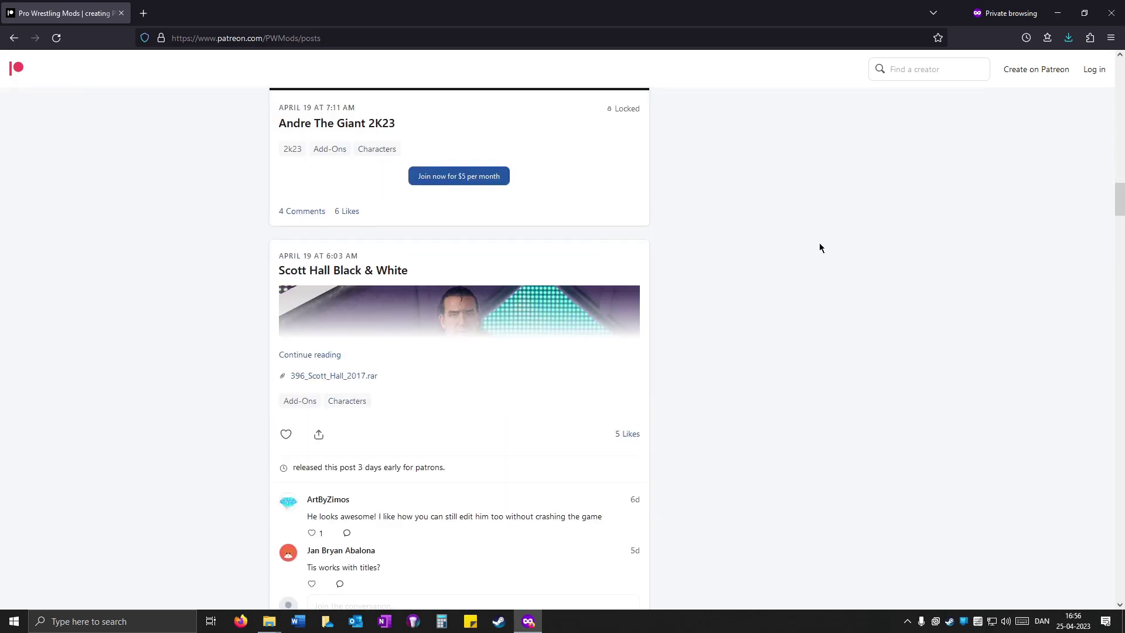
scroll(811, 247, "down", 8)
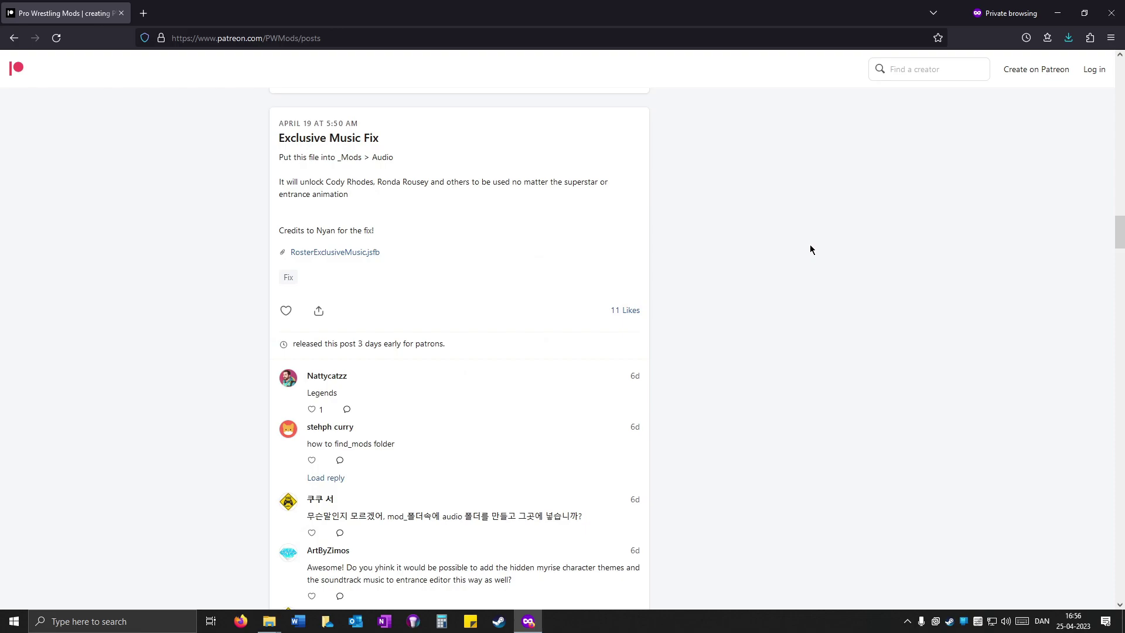
left_click_drag(277, 181, 316, 189)
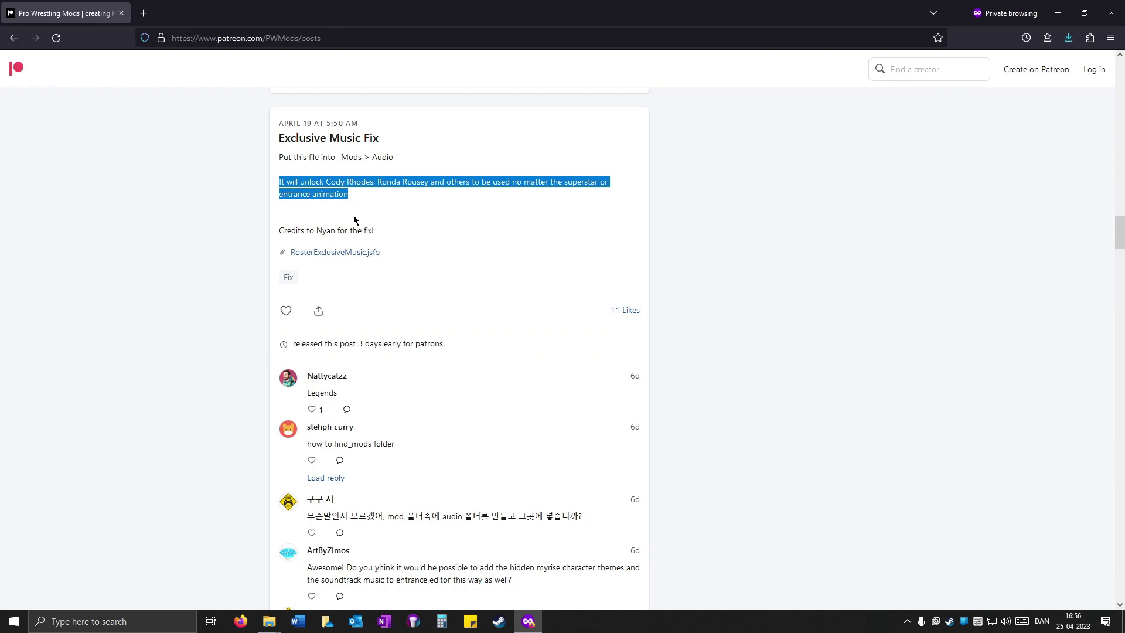
left_click(437, 286)
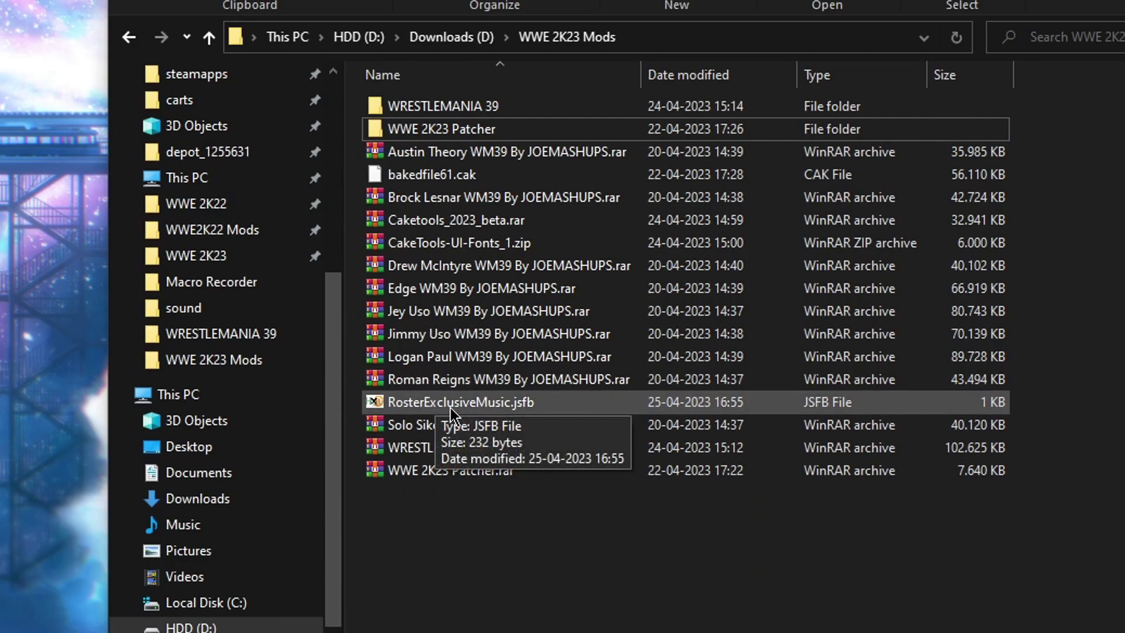
- In File Explorer, copy the RosterExclusiveMusic.jsfb file from the WWE 2K23 Mods downloads folder
left_click(536, 406)
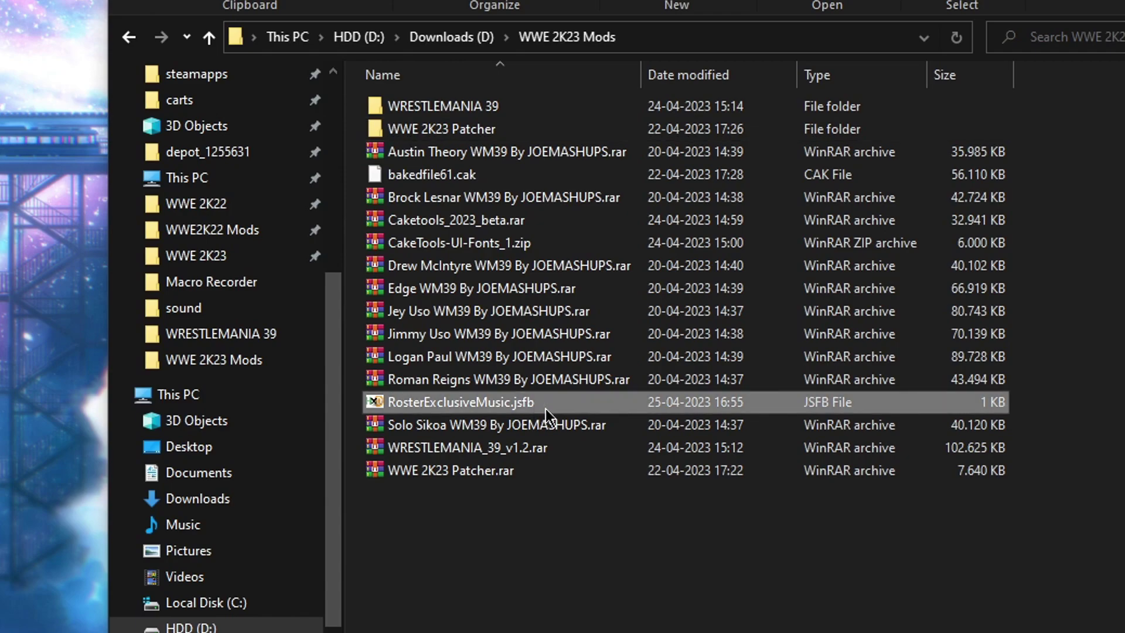
left_click(504, 402)
left_click(575, 399)
right_click(560, 403)
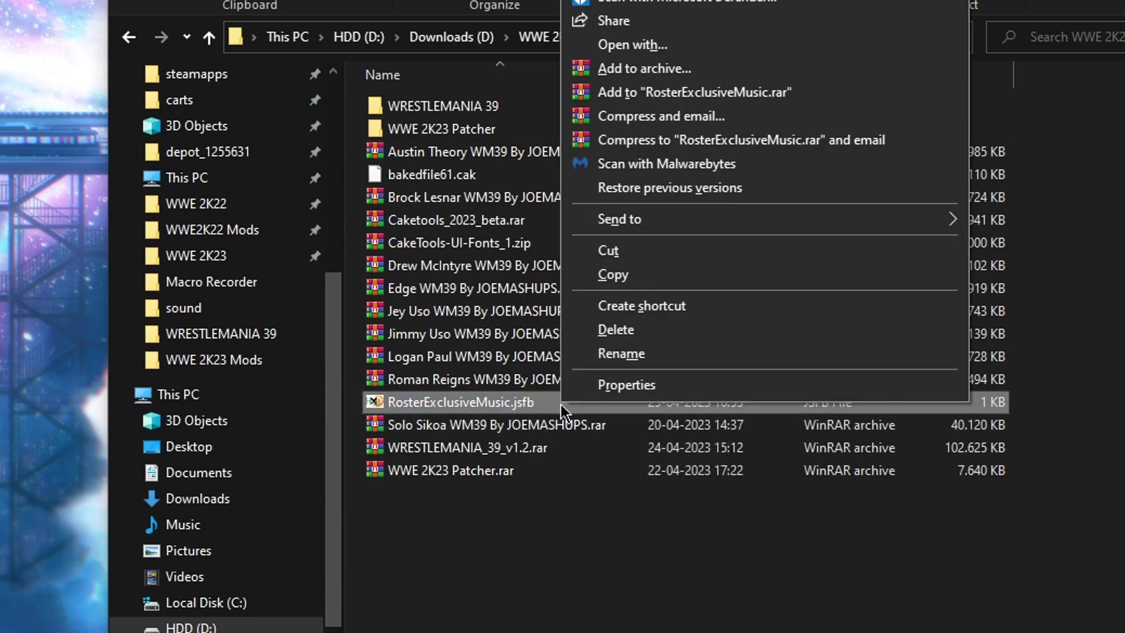
left_click(607, 284)
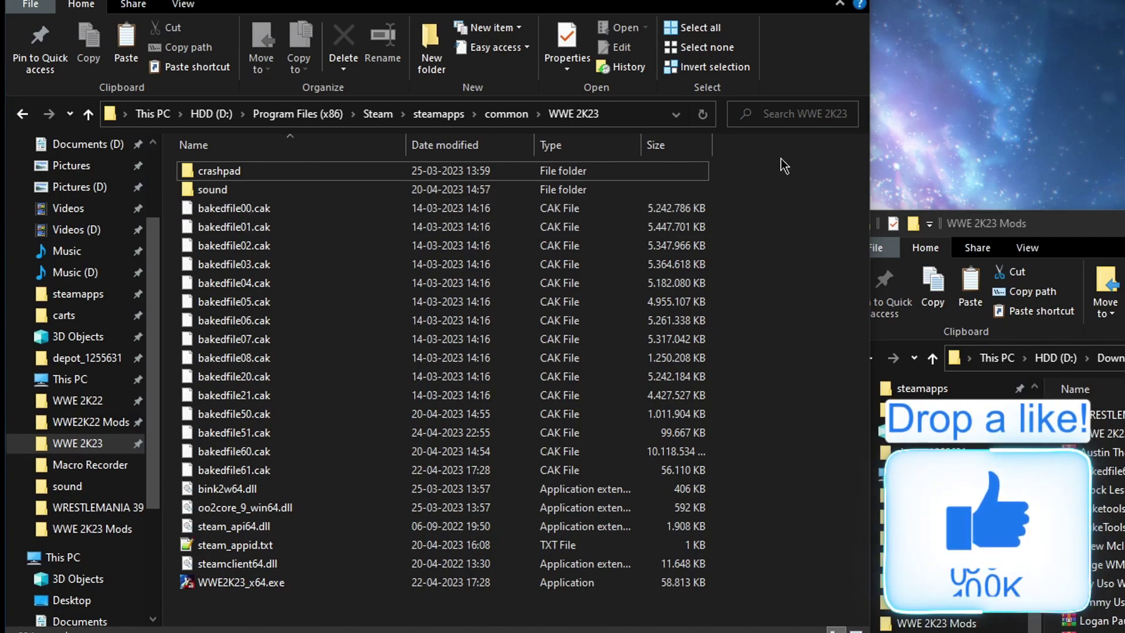
- Create a new folder named _mods in the WWE 2K23 game installation folder
right_click(760, 259)
mouse_move(915, 548)
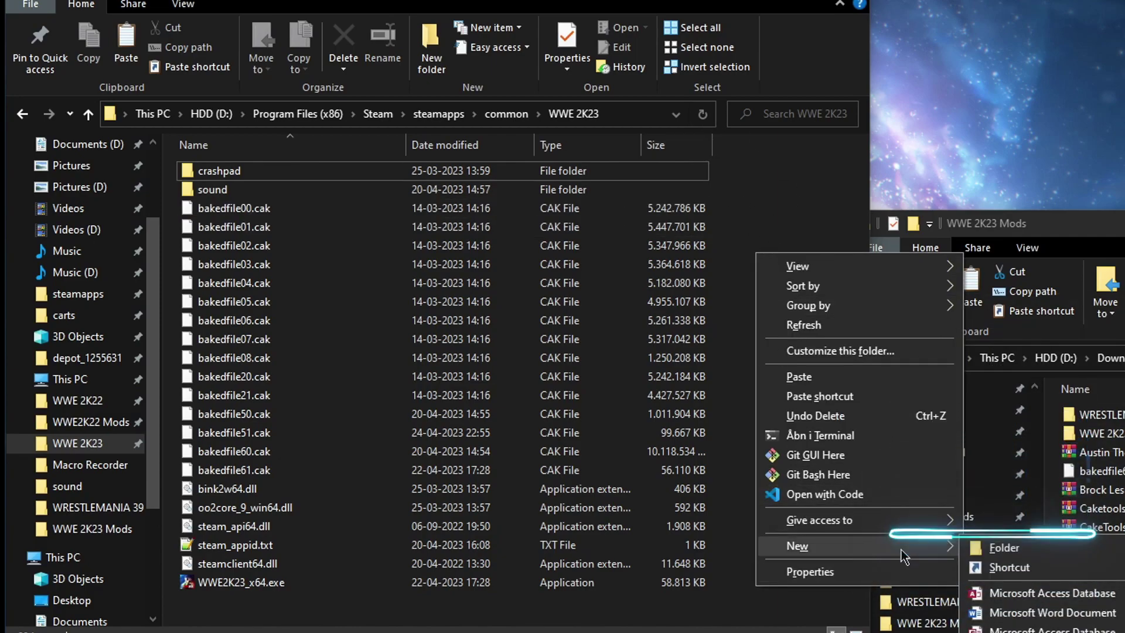
left_click(985, 553)
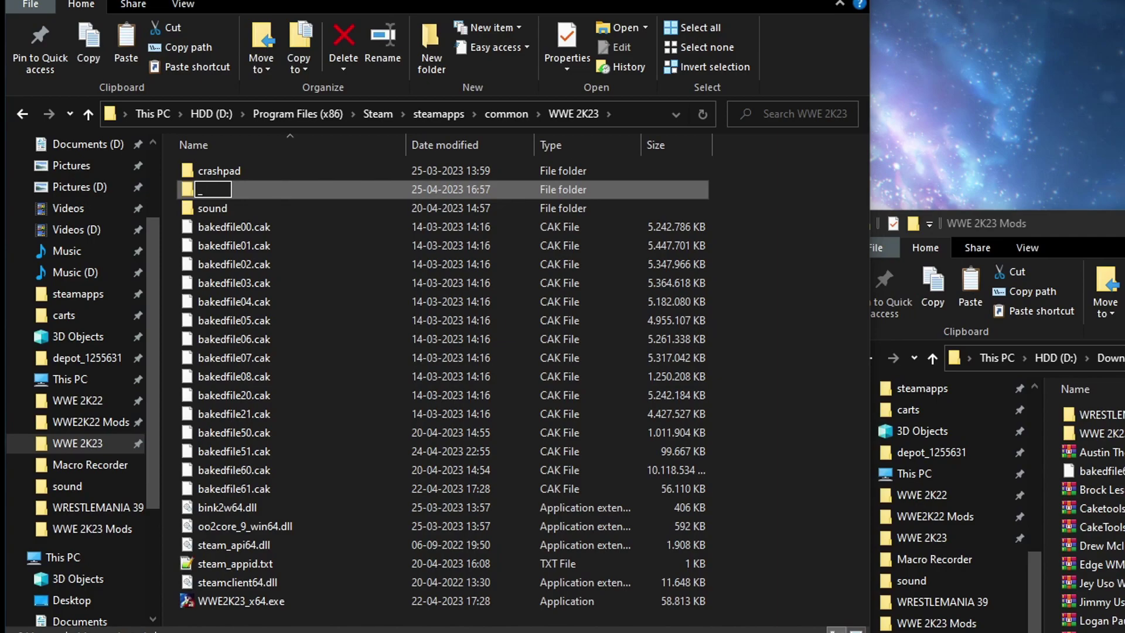
type("_mods")
key("Return")
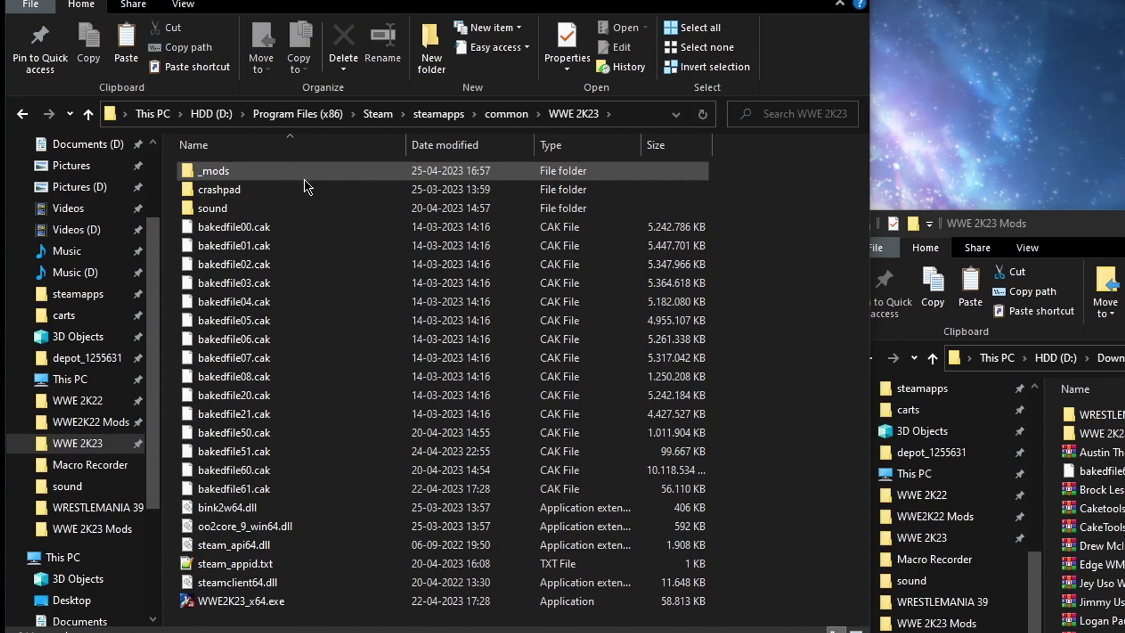
- Open the _mods folder and create a subfolder named baked61 in it
double_click(294, 171)
right_click(487, 216)
mouse_move(636, 509)
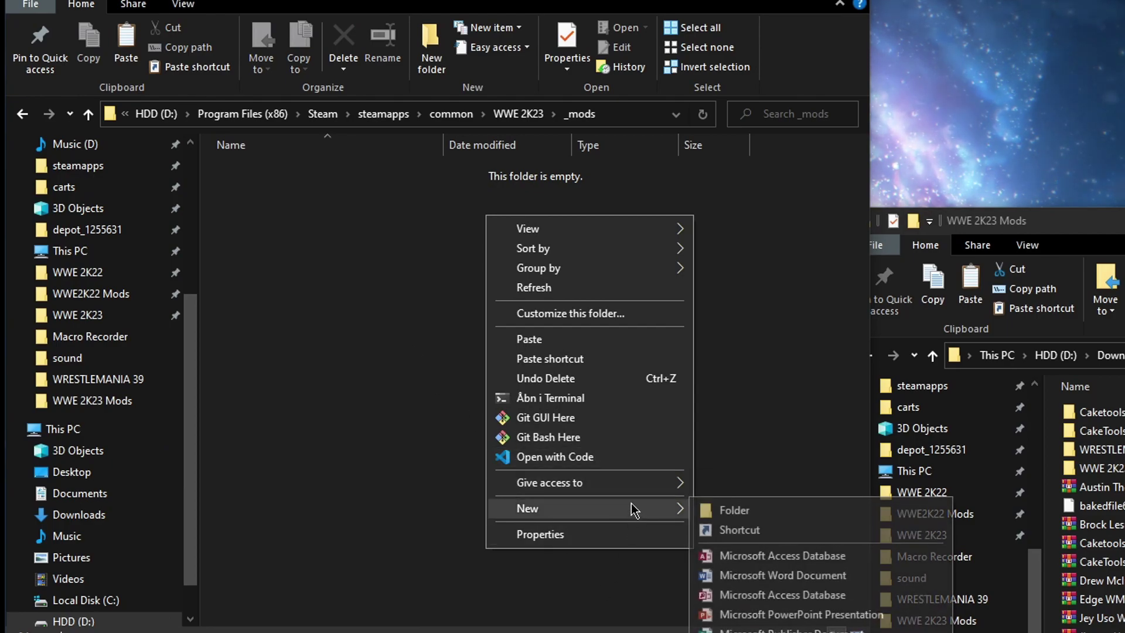
left_click(712, 511)
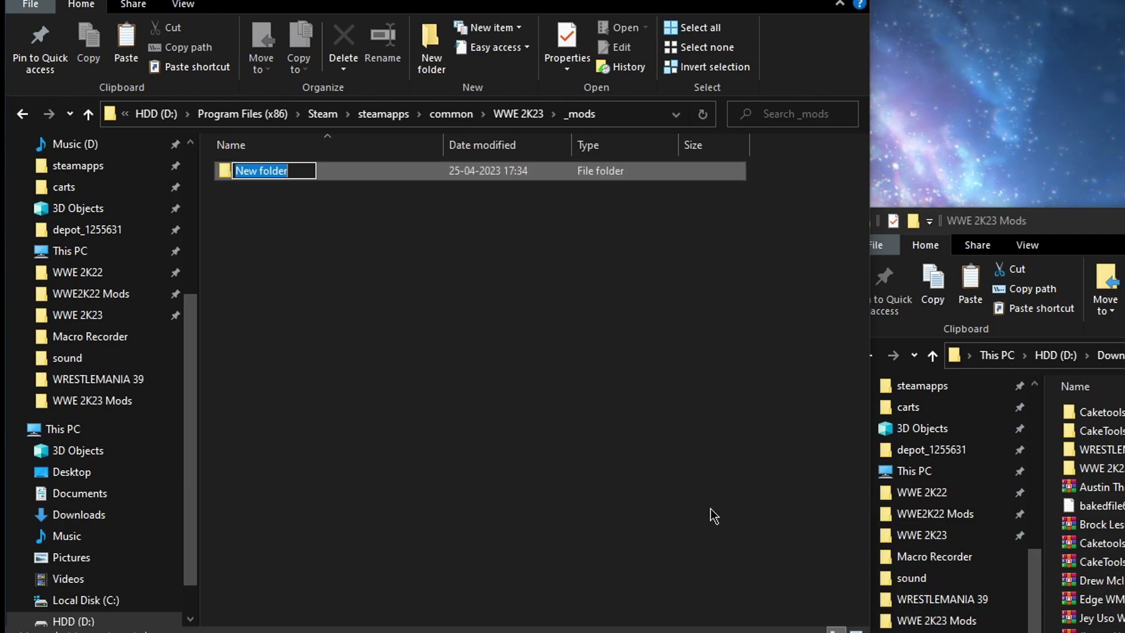
type("baked")
type("fi")
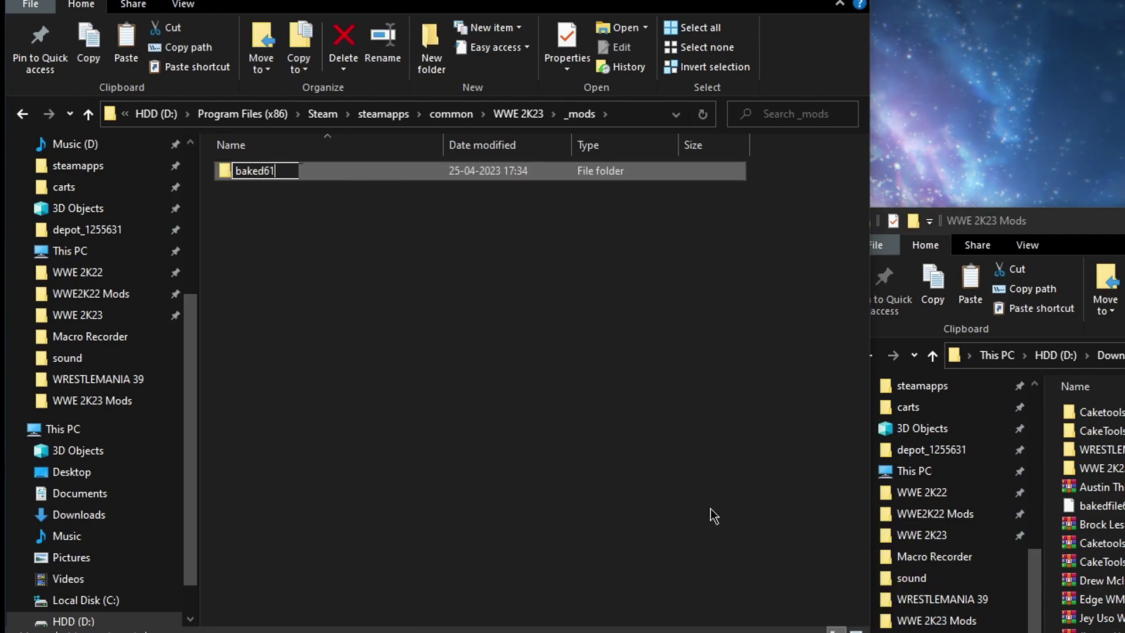
key("Escape")
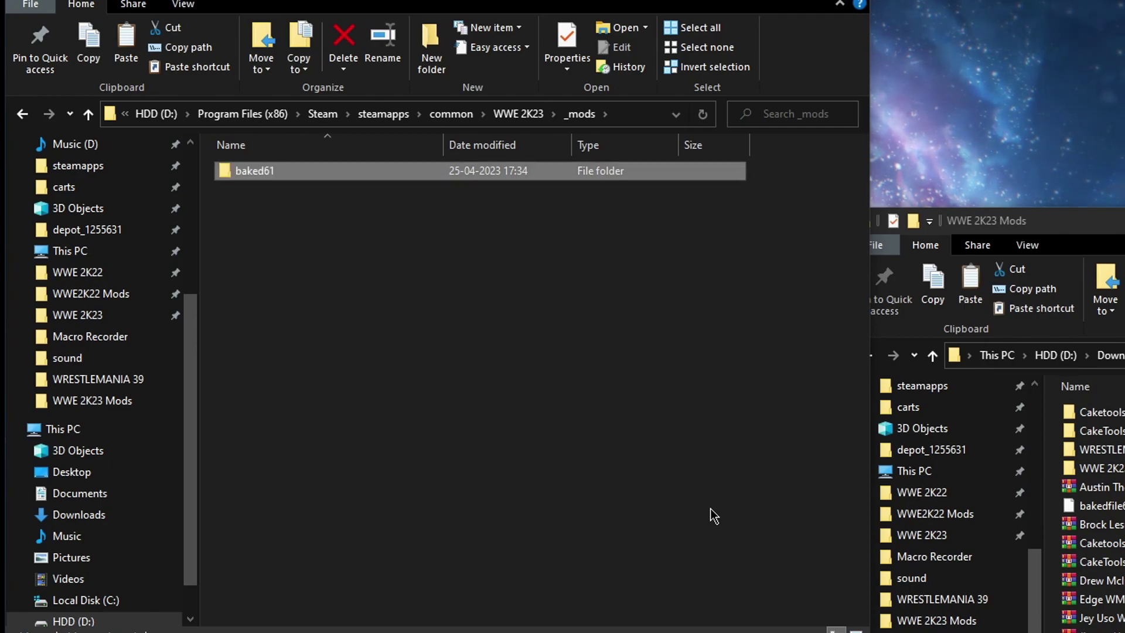
- Open the baked61 folder and create a subfolder named Audio in it
double_click(451, 174)
right_click(449, 237)
mouse_move(592, 592)
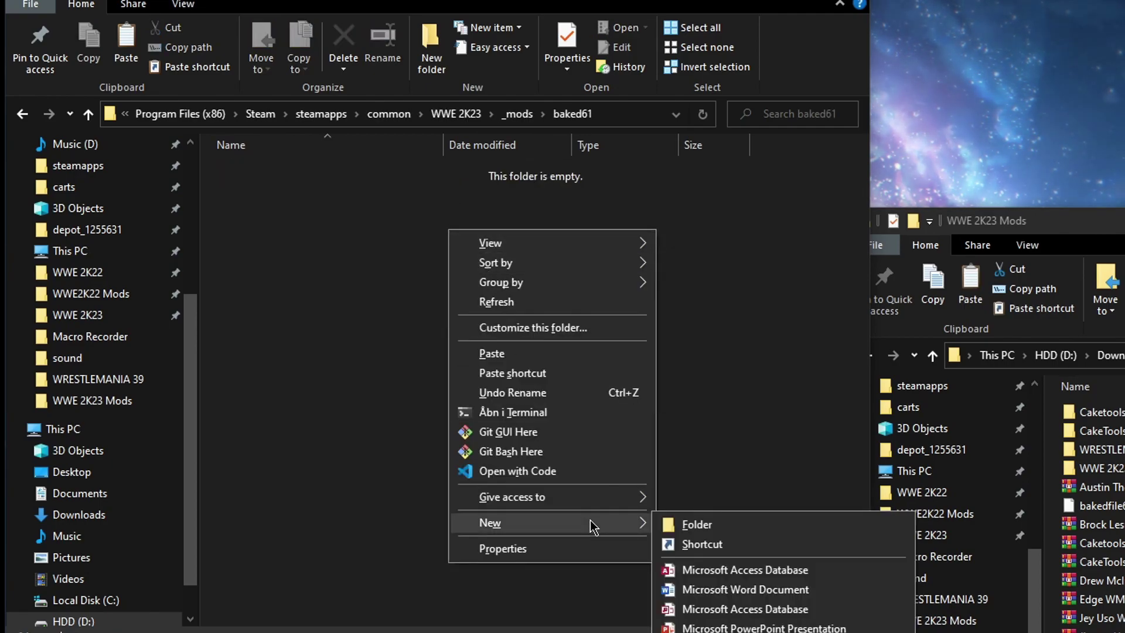
left_click(675, 530)
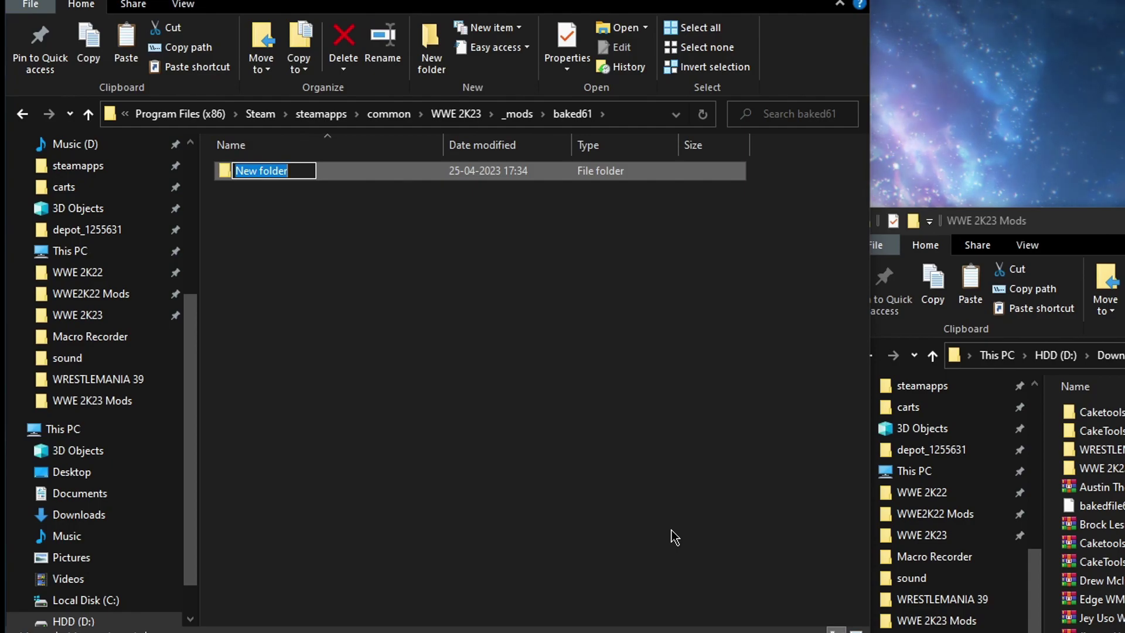
type("Audio")
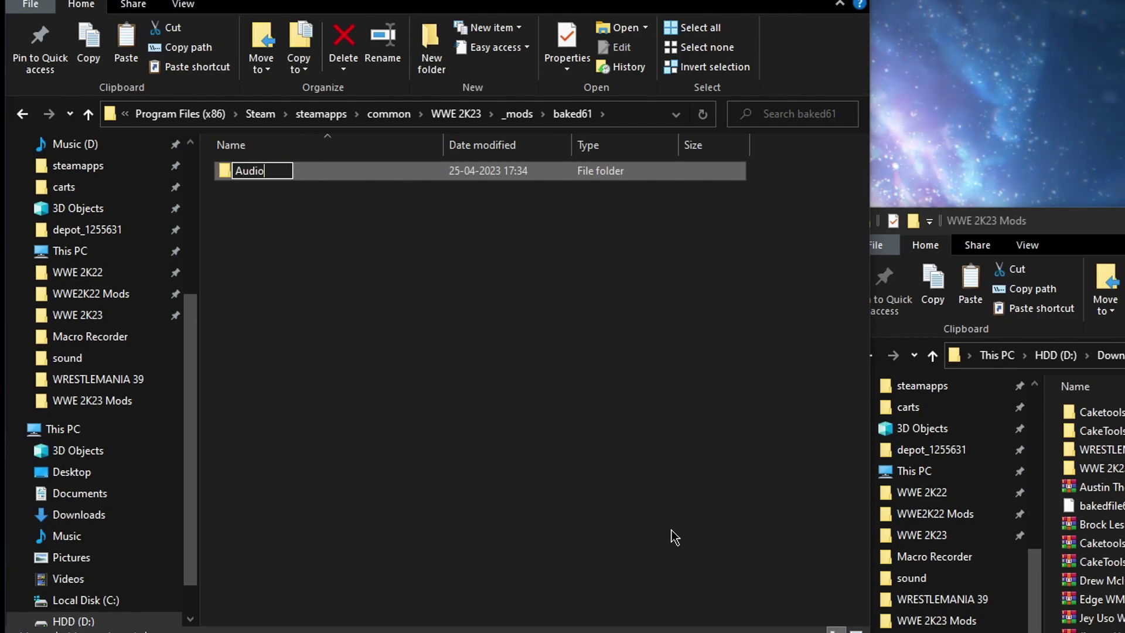
key("Return")
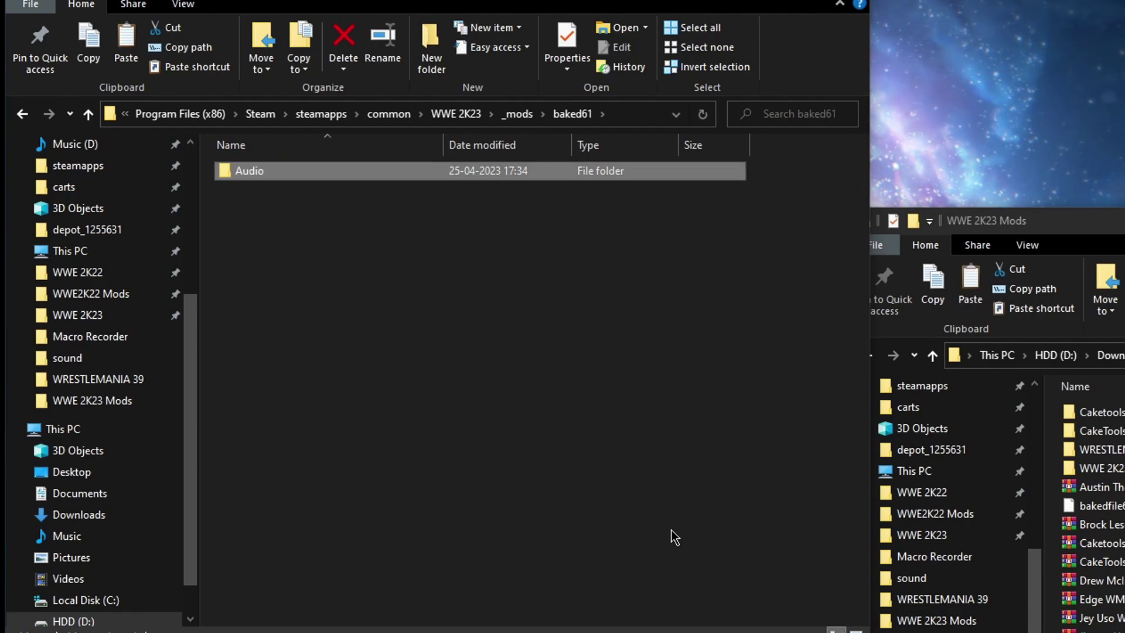
- Open the Audio folder and paste the copied RosterExclusiveMusic.jsfb file into it
double_click(267, 173)
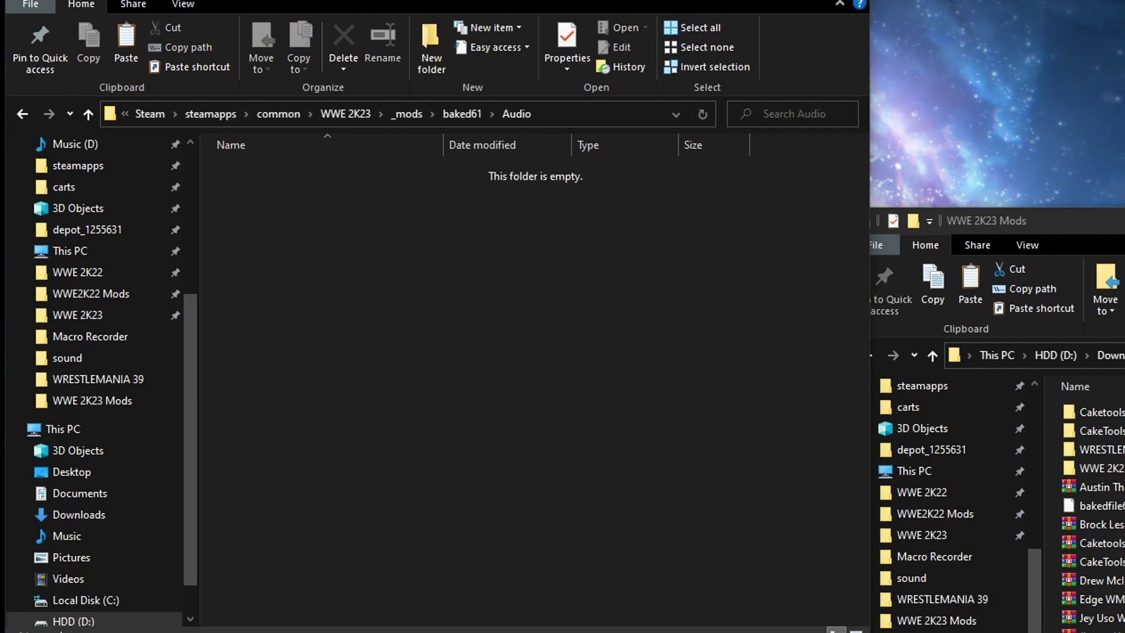
right_click(445, 235)
left_click(555, 357)
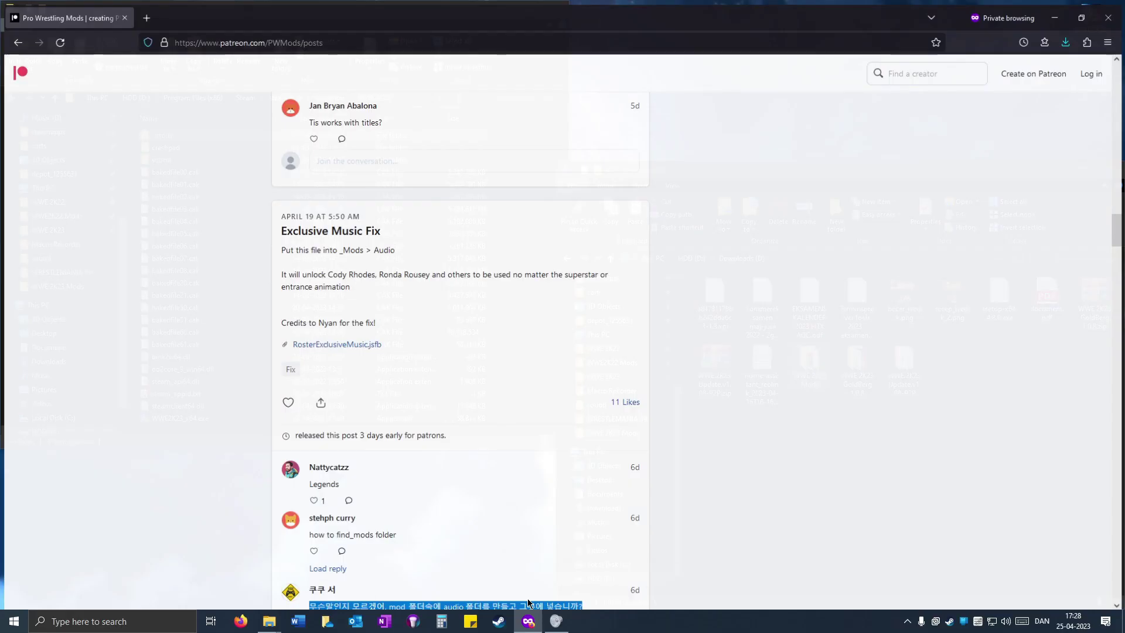
- Find the CakeTools 2023 Beta post on the Pro Wrestling Mods Patreon page in the browser and highlight its title
scroll(528, 603, "up", 20)
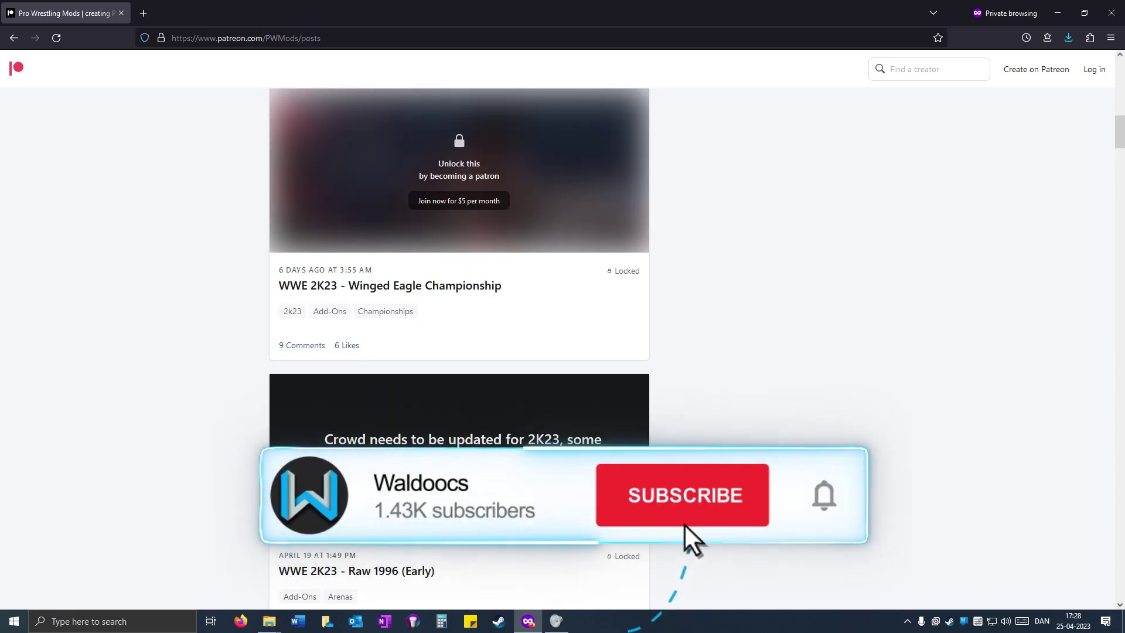
scroll(389, 422, "up", 4)
scroll(389, 422, "down", 12)
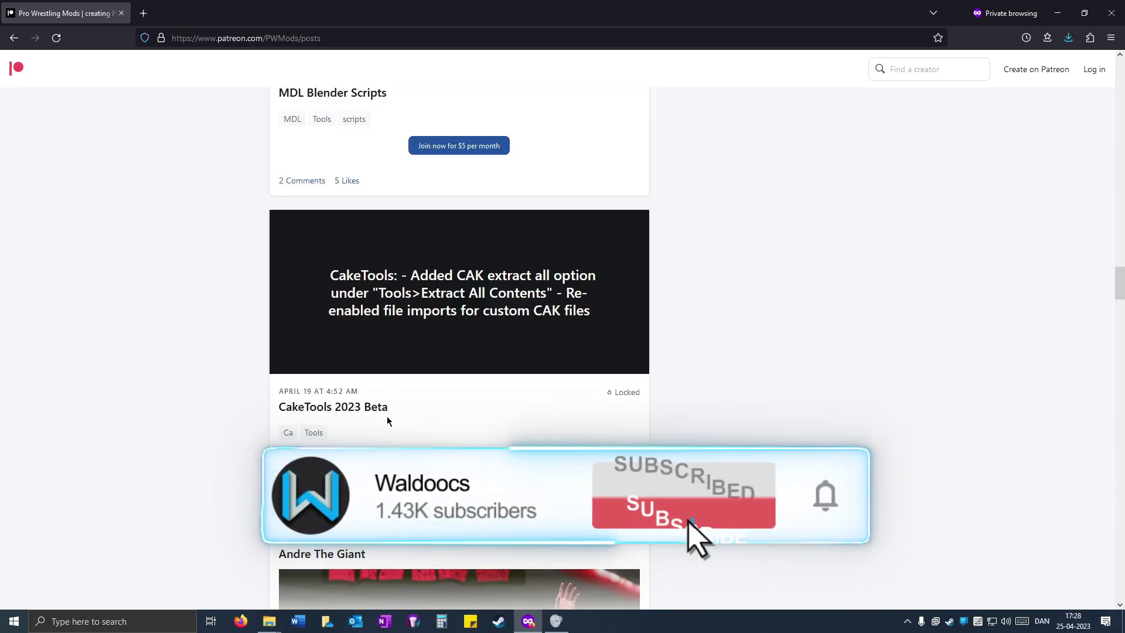
left_click_drag(390, 410, 283, 410)
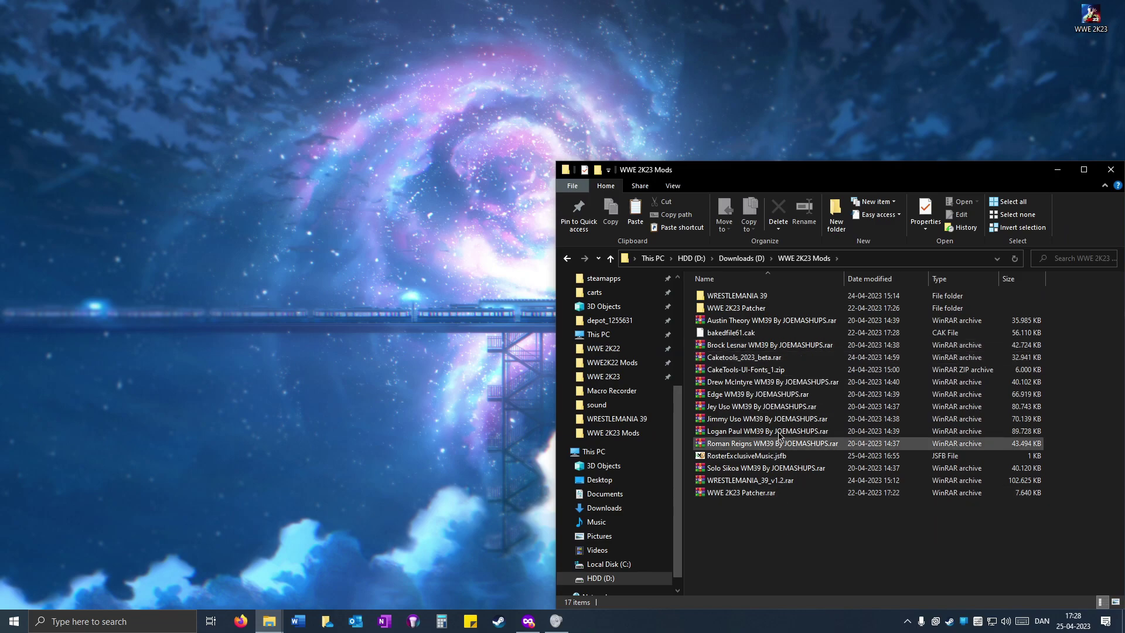
- In File Explorer's WWE 2K23 Mods folder, extract Caketools_2023_beta.rar and CakeTools-UI-Fonts_1.zip, each into a folder of the same name
left_click(725, 374)
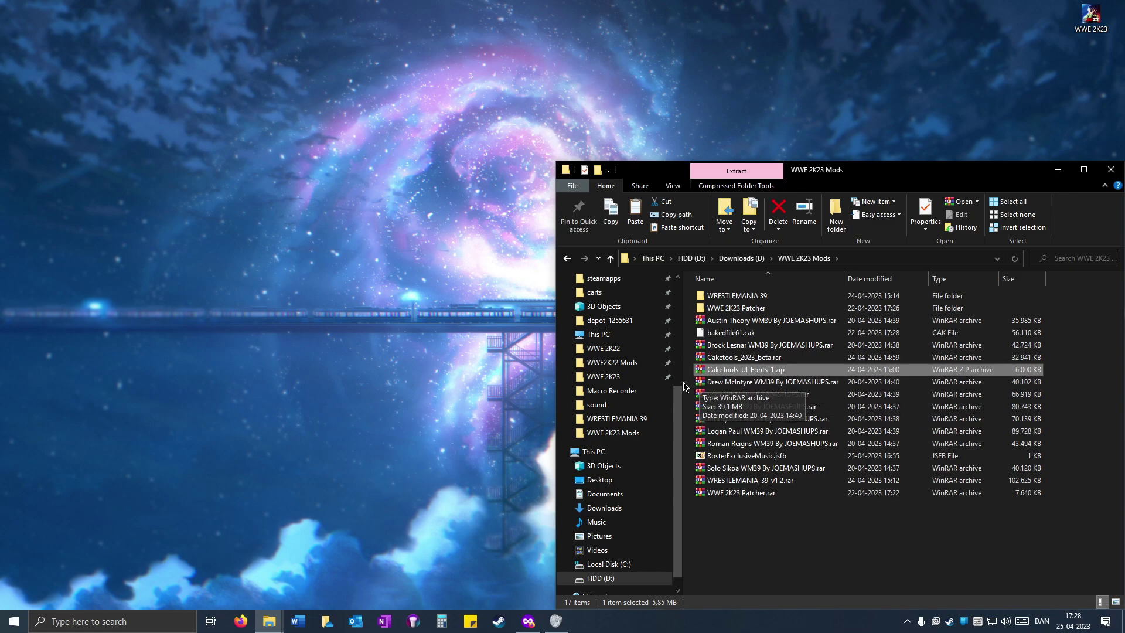
right_click(734, 360)
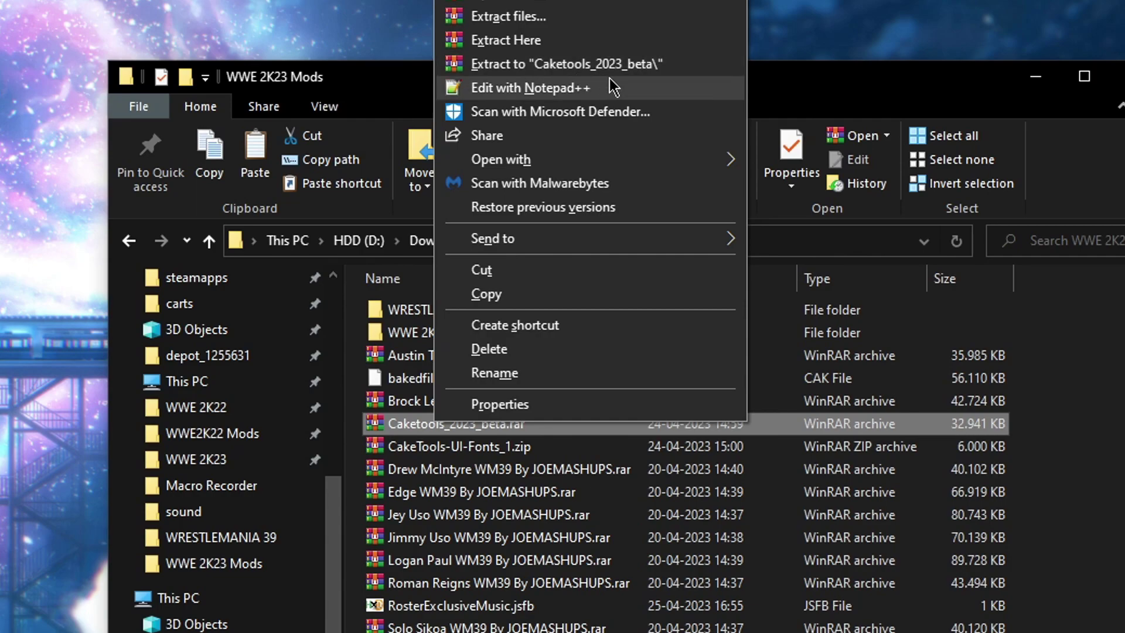
left_click(615, 65)
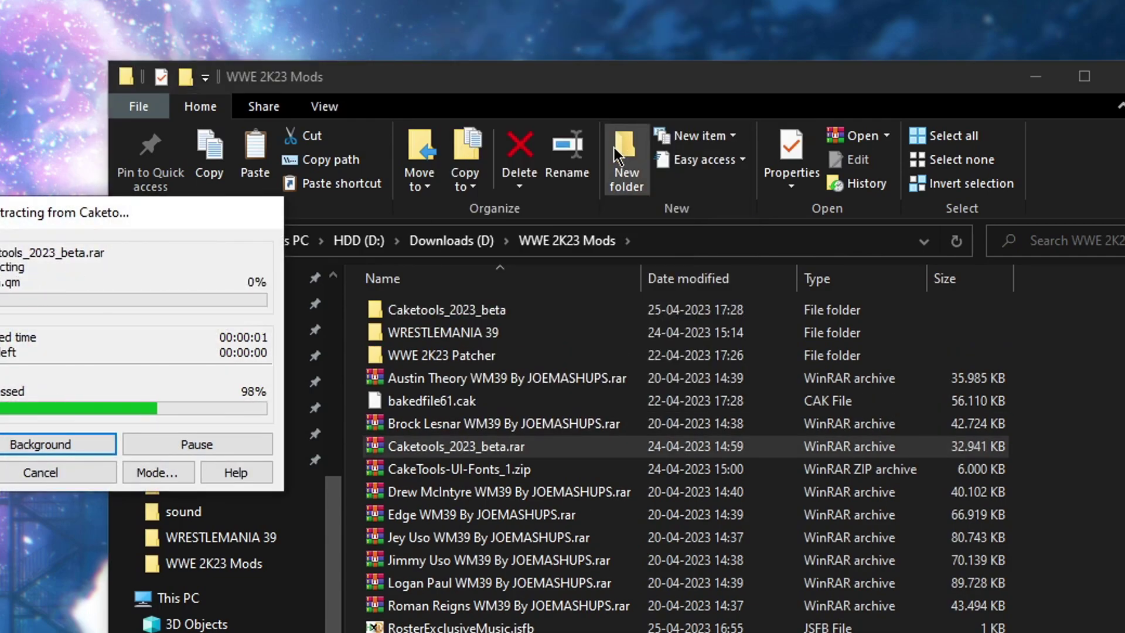
left_click(441, 471)
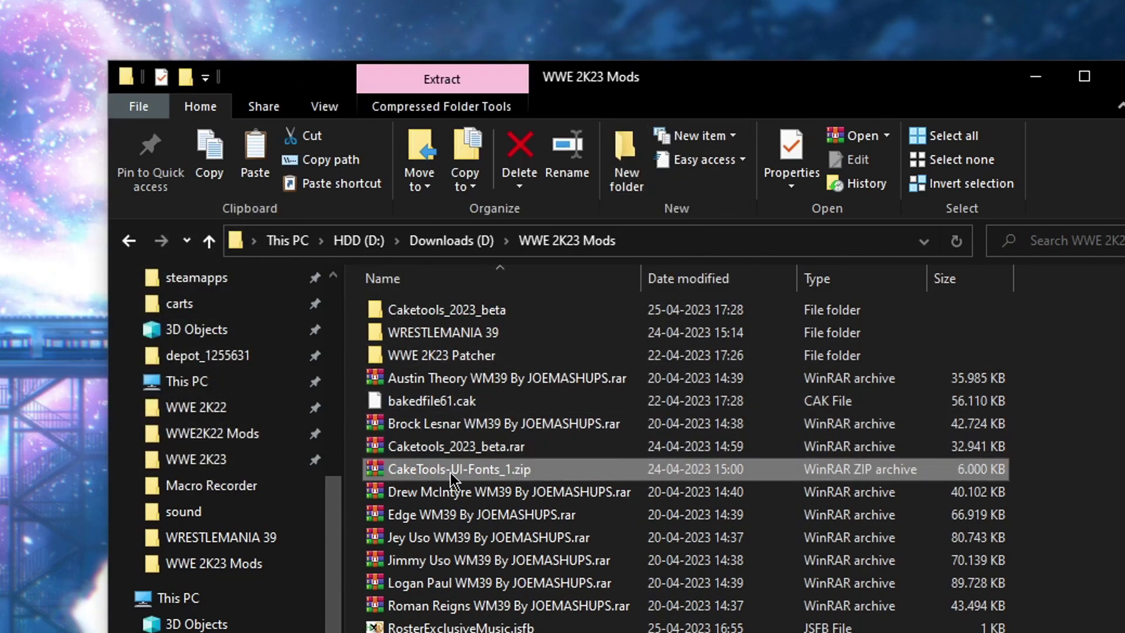
right_click(474, 478)
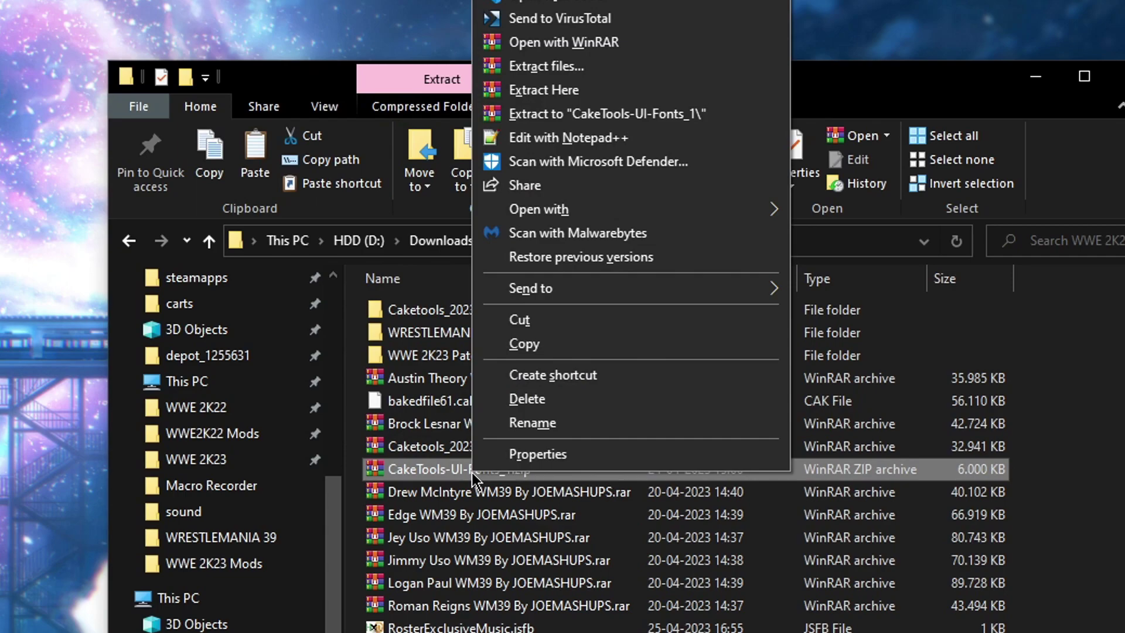
left_click(612, 114)
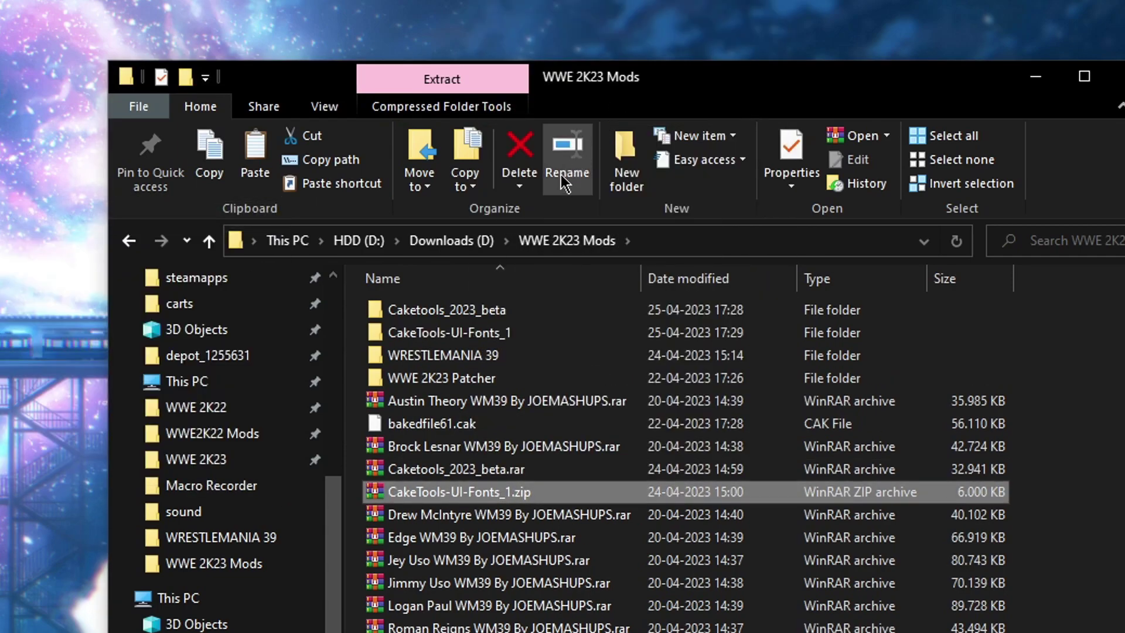
- Install all the font files from the CakeTools-UI-Fonts_1 folder, replacing every font that is already installed
double_click(480, 333)
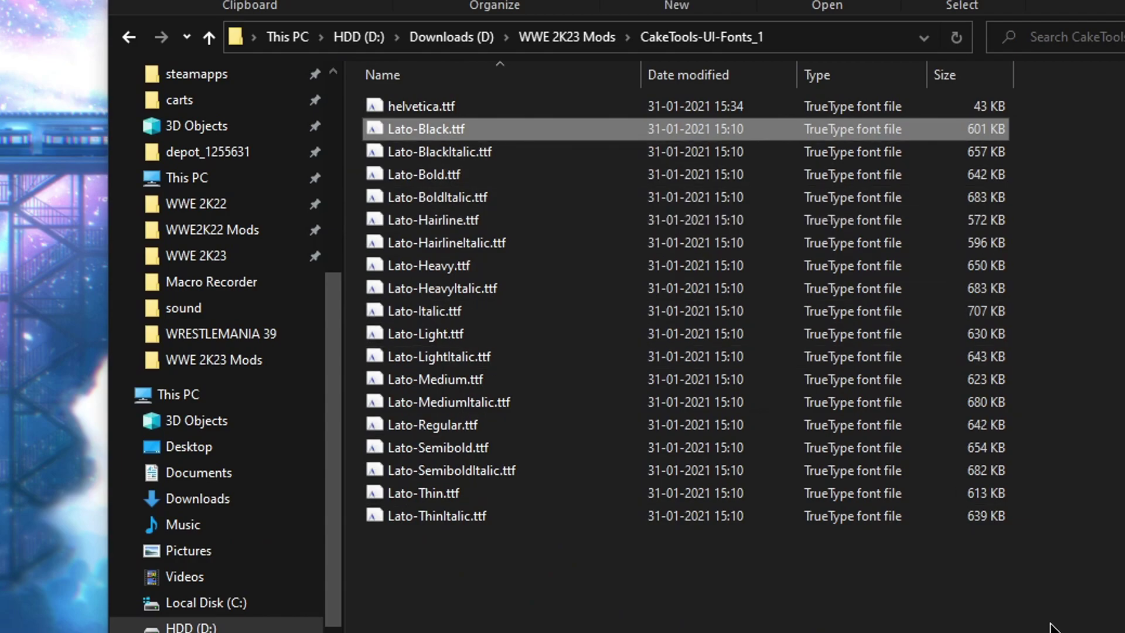
left_click_drag(1052, 627, 735, 85)
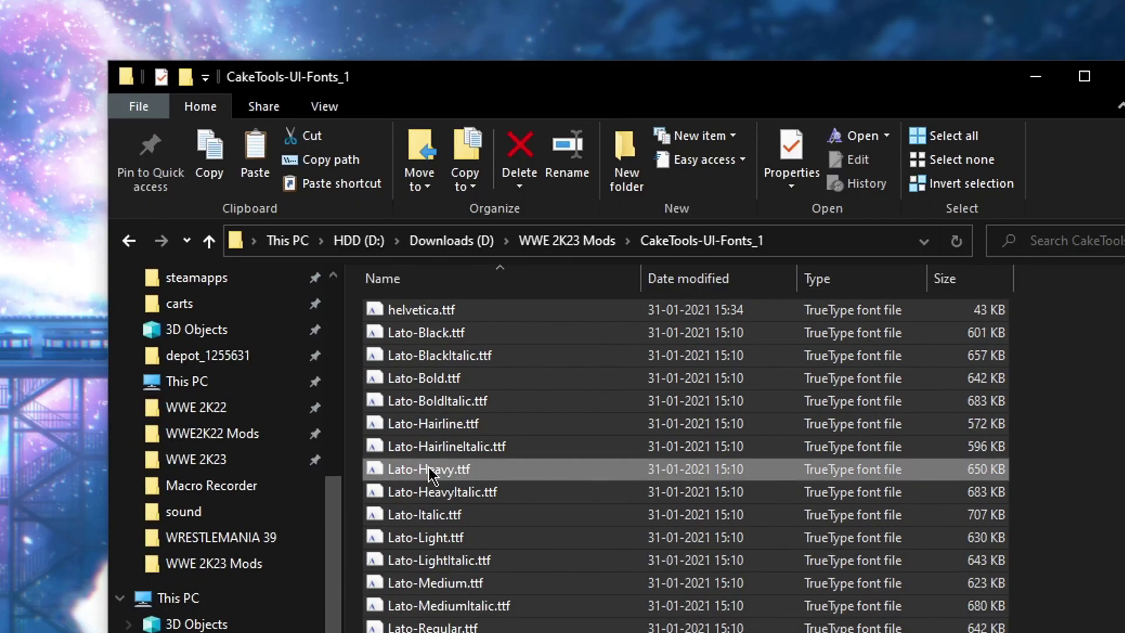
right_click(430, 264)
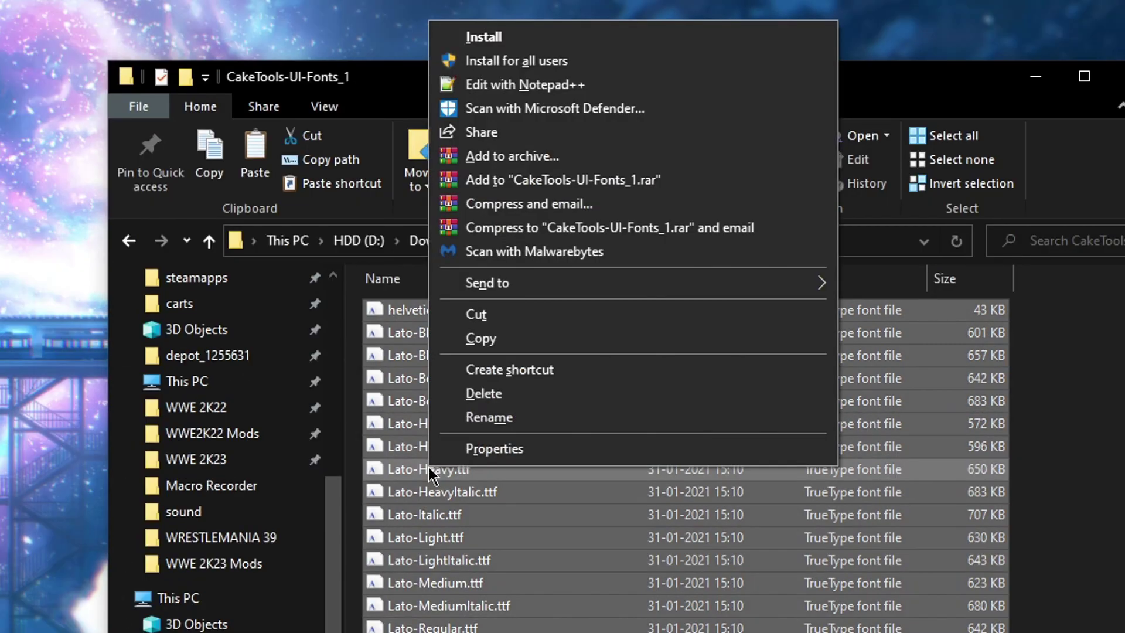
left_click(484, 37)
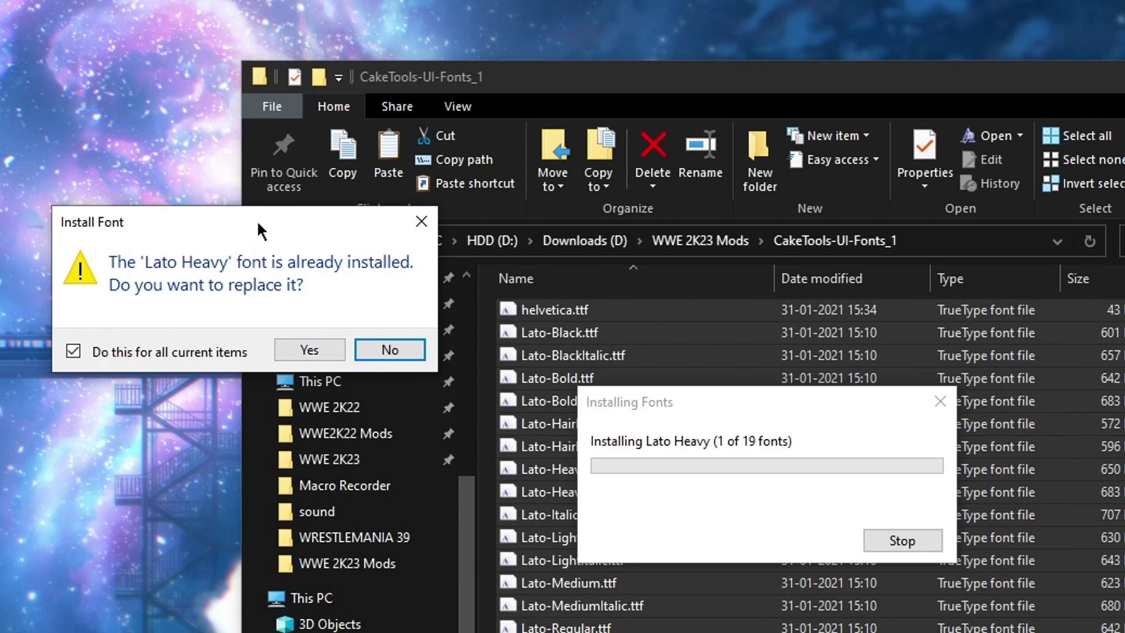
left_click(339, 350)
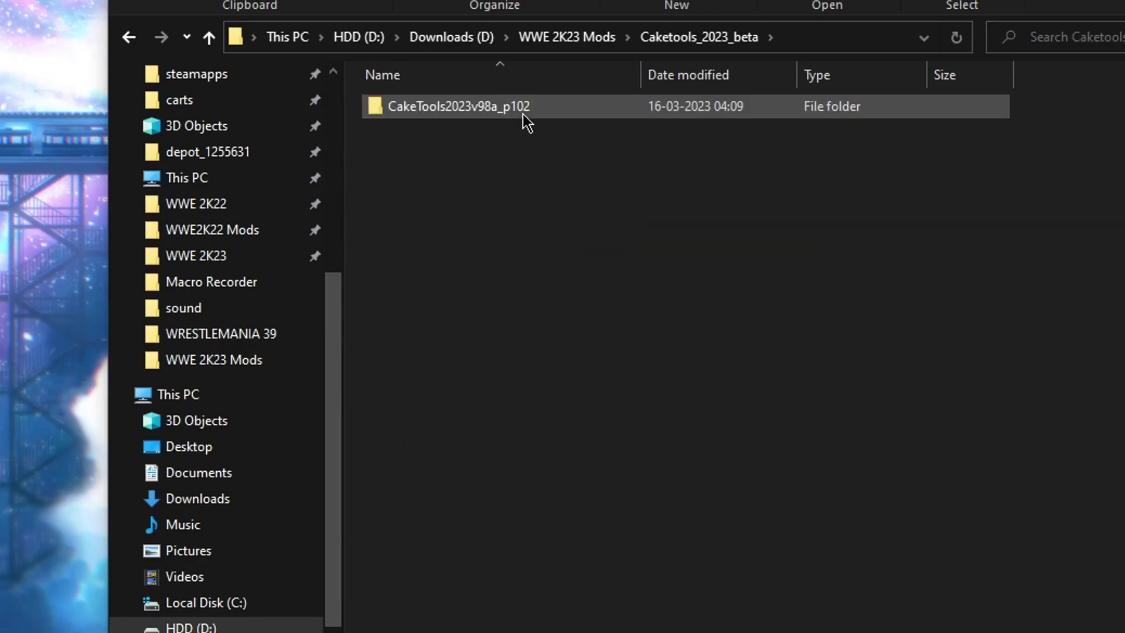
- Open the release folder inside CakeTools2023v98a_p102 and launch CakeTools.exe
double_click(524, 116)
double_click(523, 115)
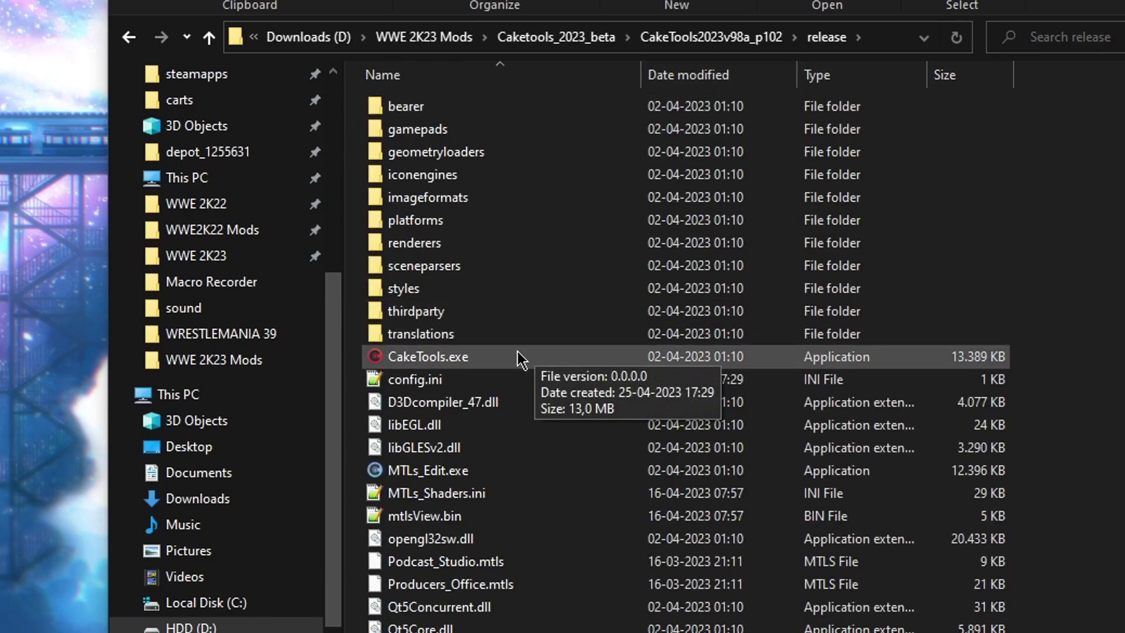
scroll(518, 351, "down", 4)
scroll(518, 352, "up", 4)
double_click(521, 359)
- Set the WWE directory in CakeTools by choosing WWE2K23_x64.exe from the WWE 2K23 game folder
left_click(198, 45)
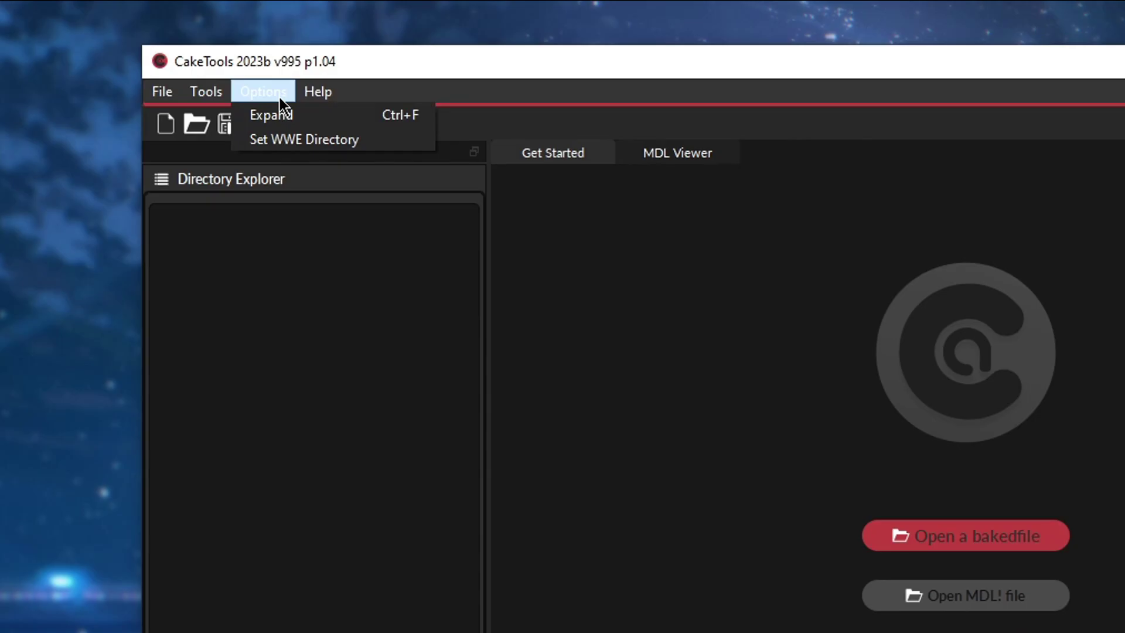
left_click(264, 141)
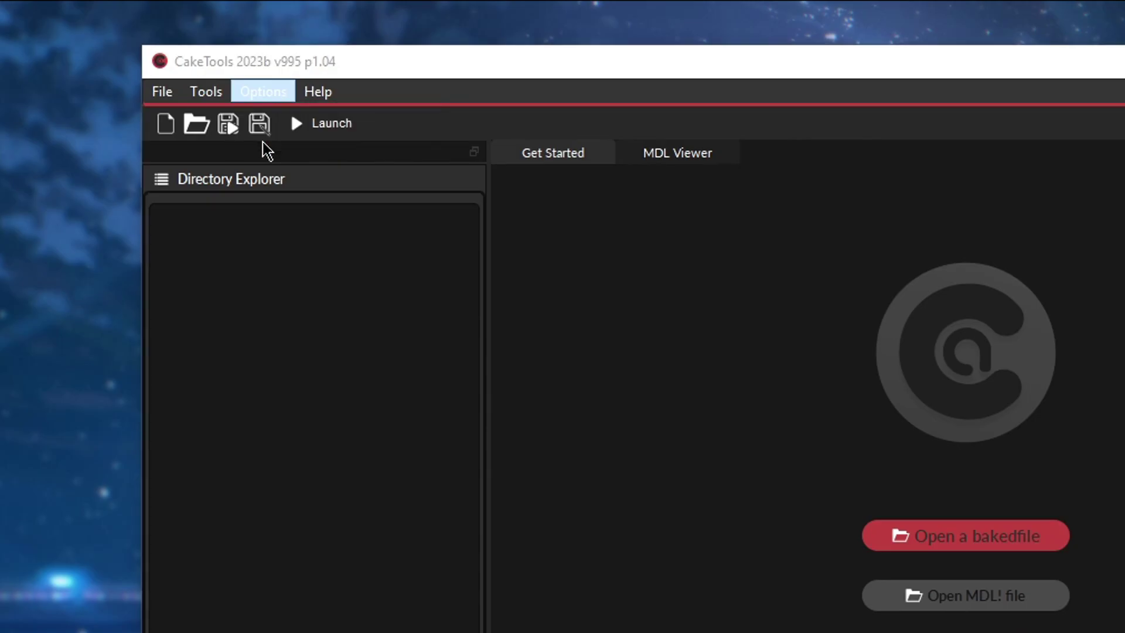
left_click(284, 164)
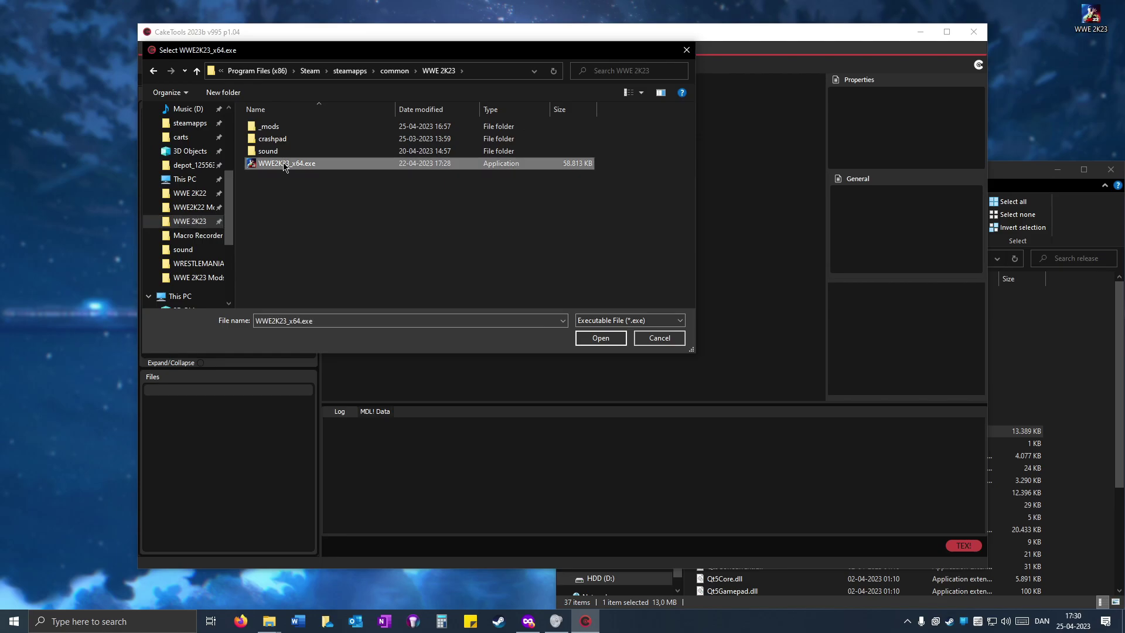
left_click(601, 338)
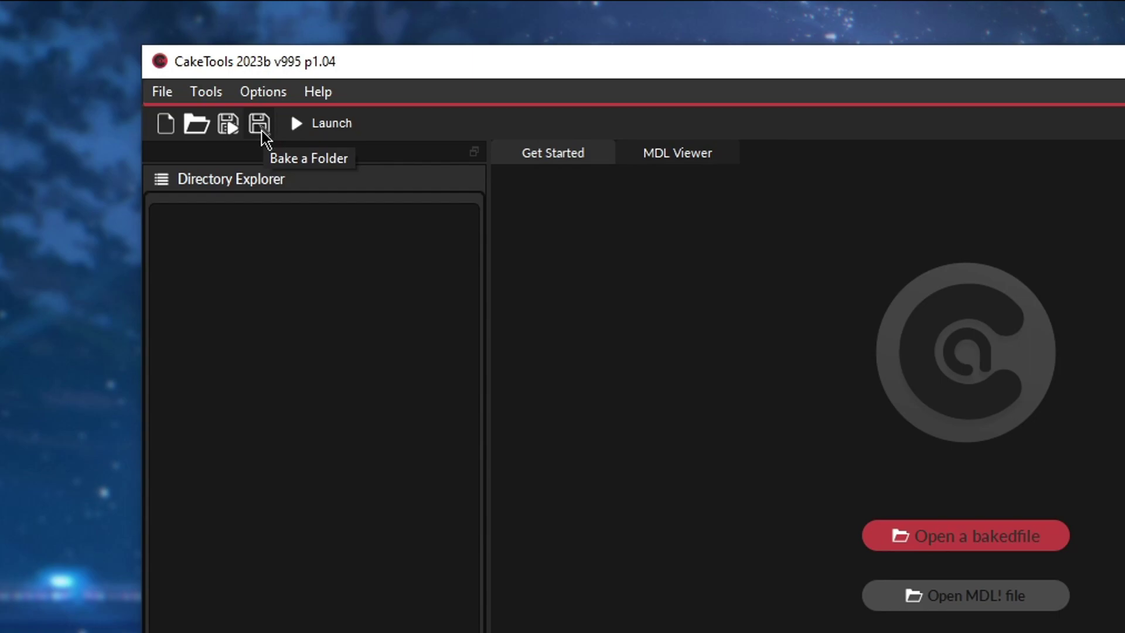
- Bake the baked61 folder inside _mods with BakedFile index 61
left_click(165, 92)
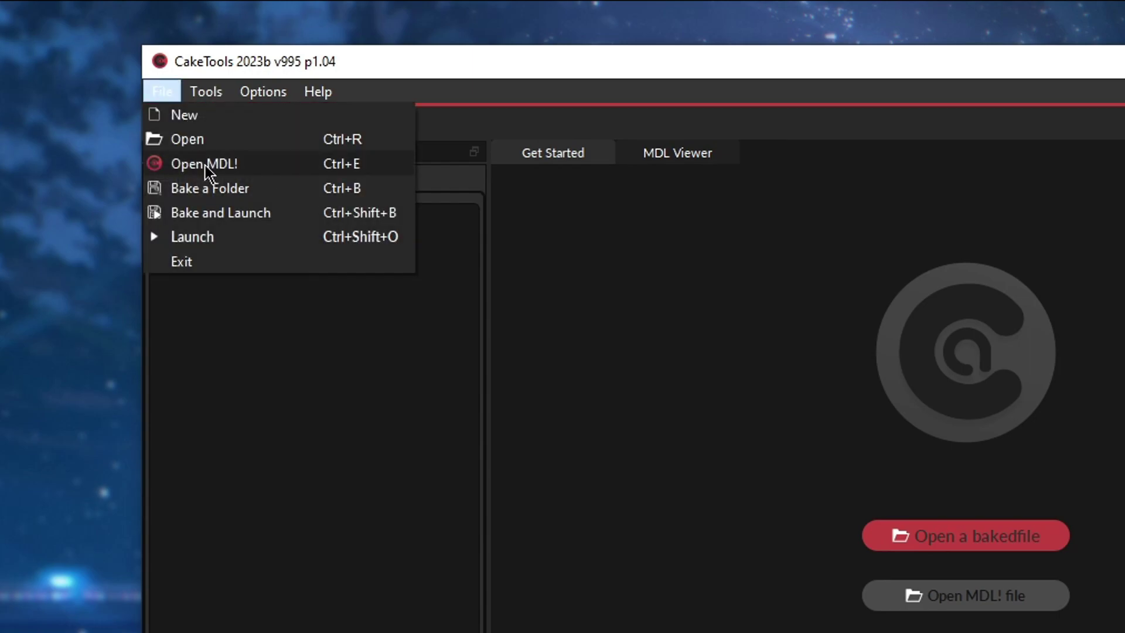
left_click(208, 190)
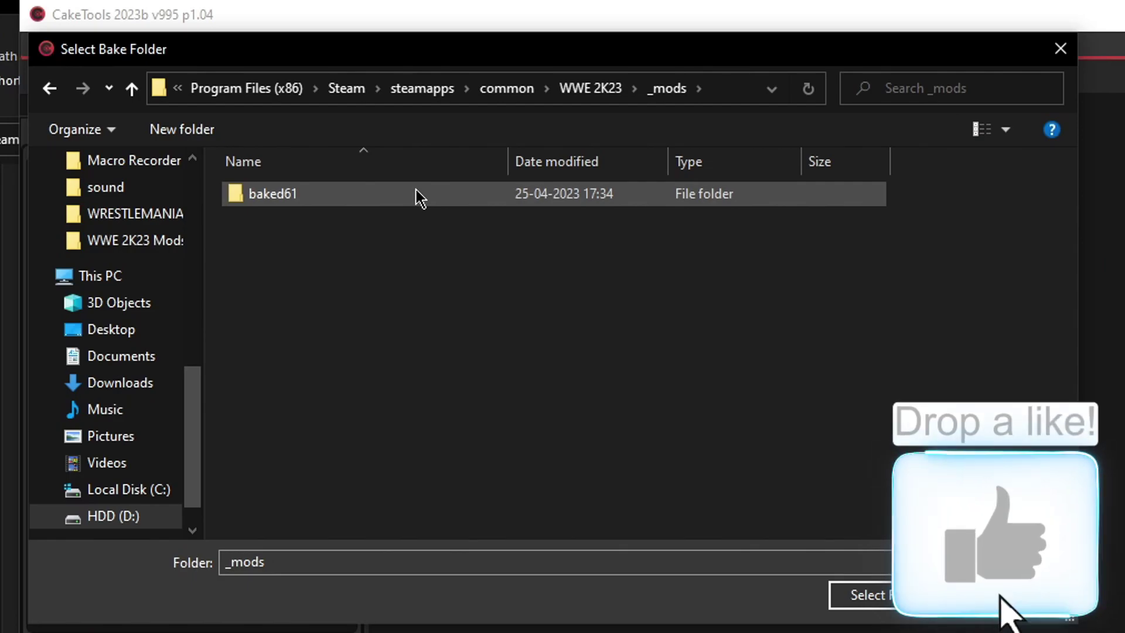
double_click(416, 193)
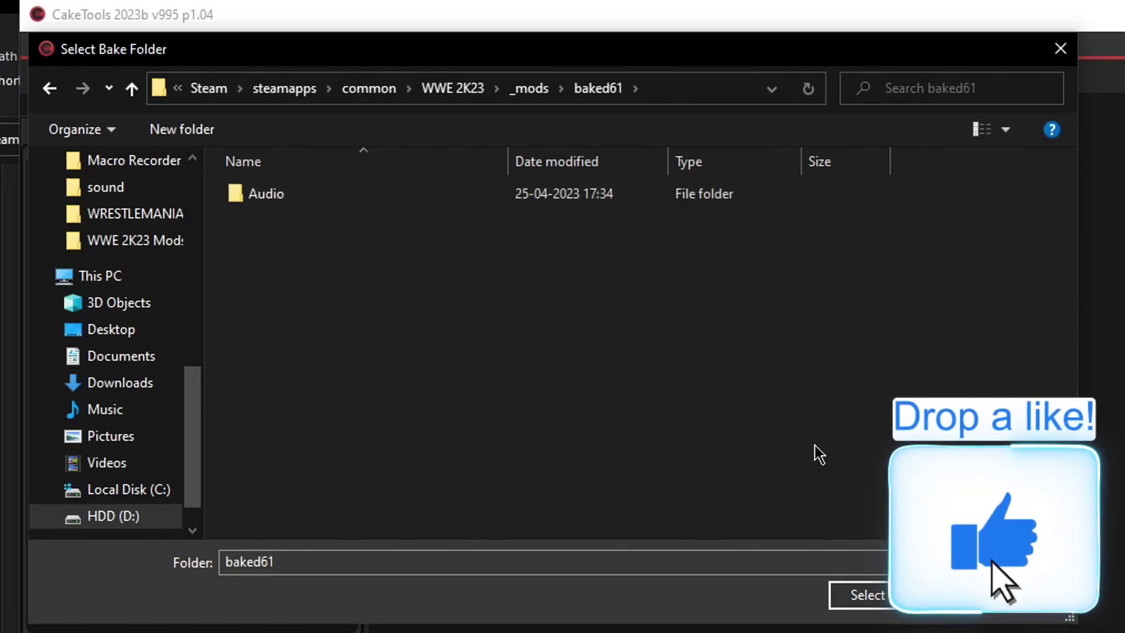
left_click(879, 601)
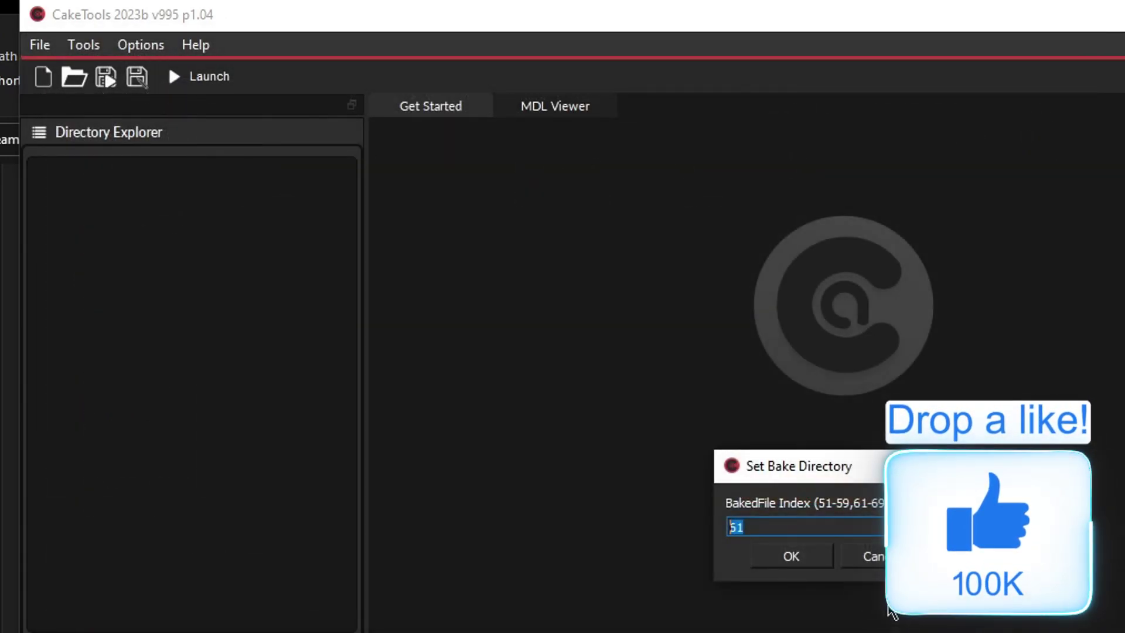
type("61")
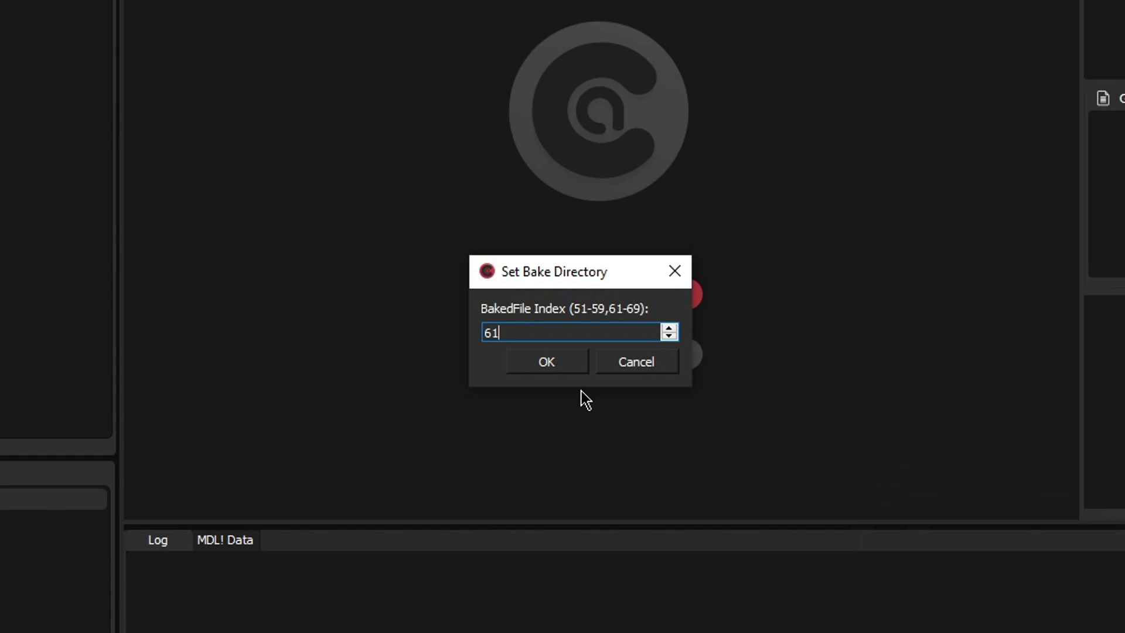
left_click(569, 367)
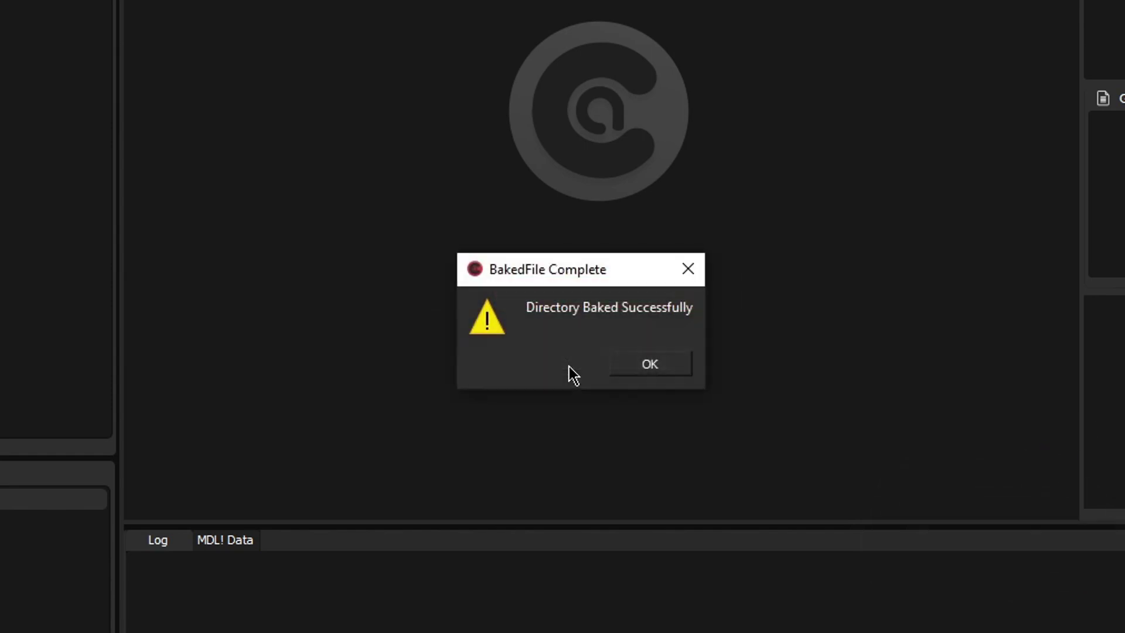
left_click(672, 367)
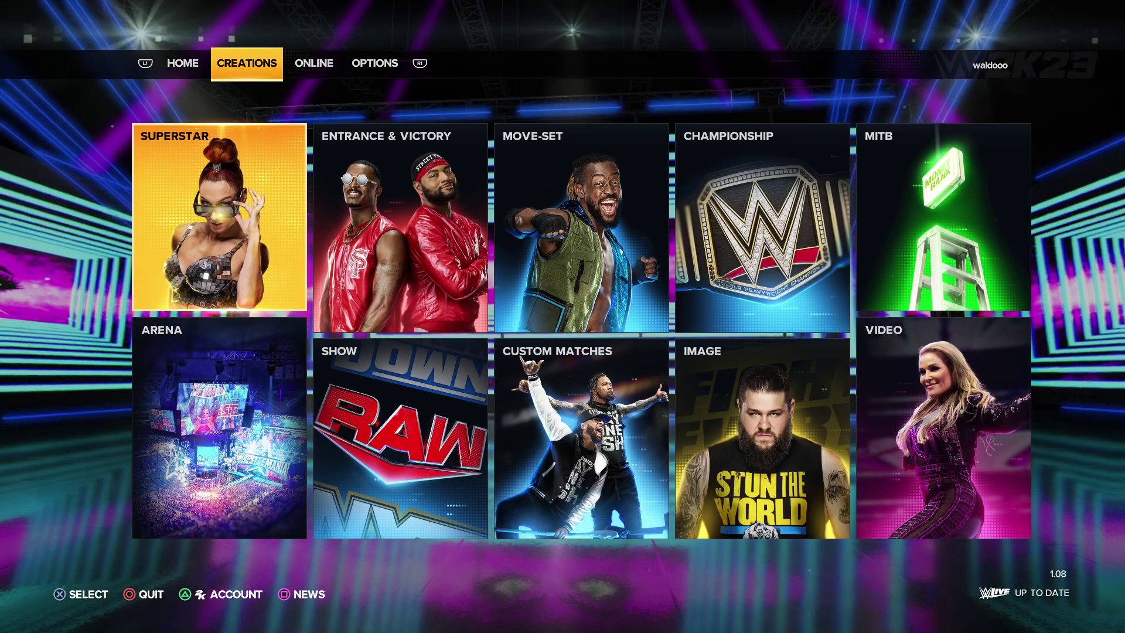
- Switch to WWE 2K23 and open the superstar entrance selection under Entrance & Victory creations
key("Right")
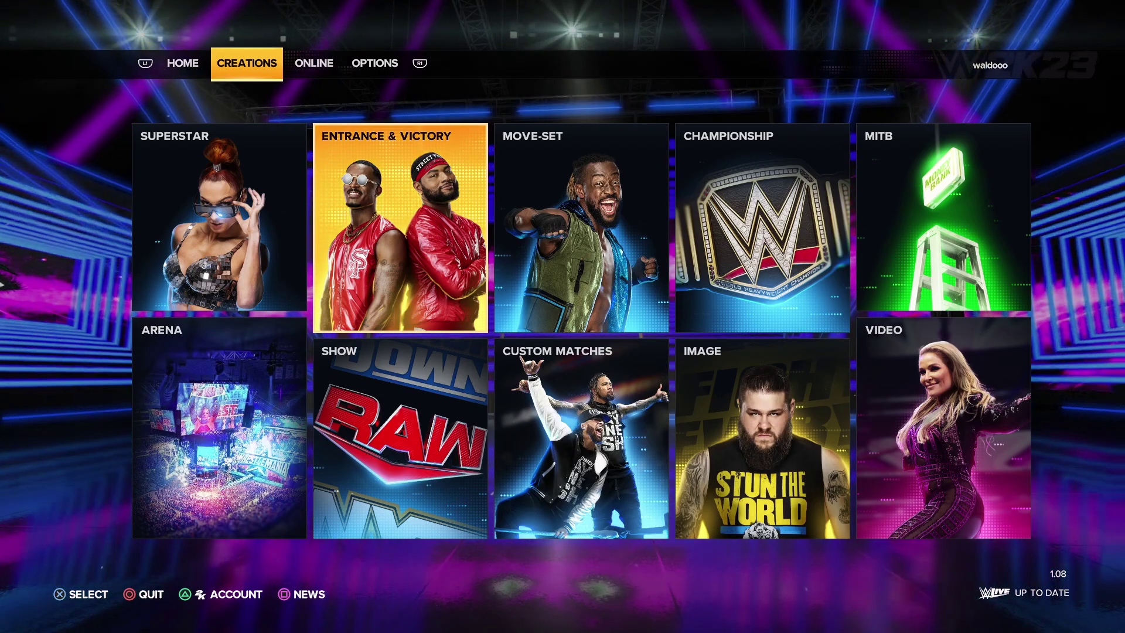
key("Return")
key("Return")
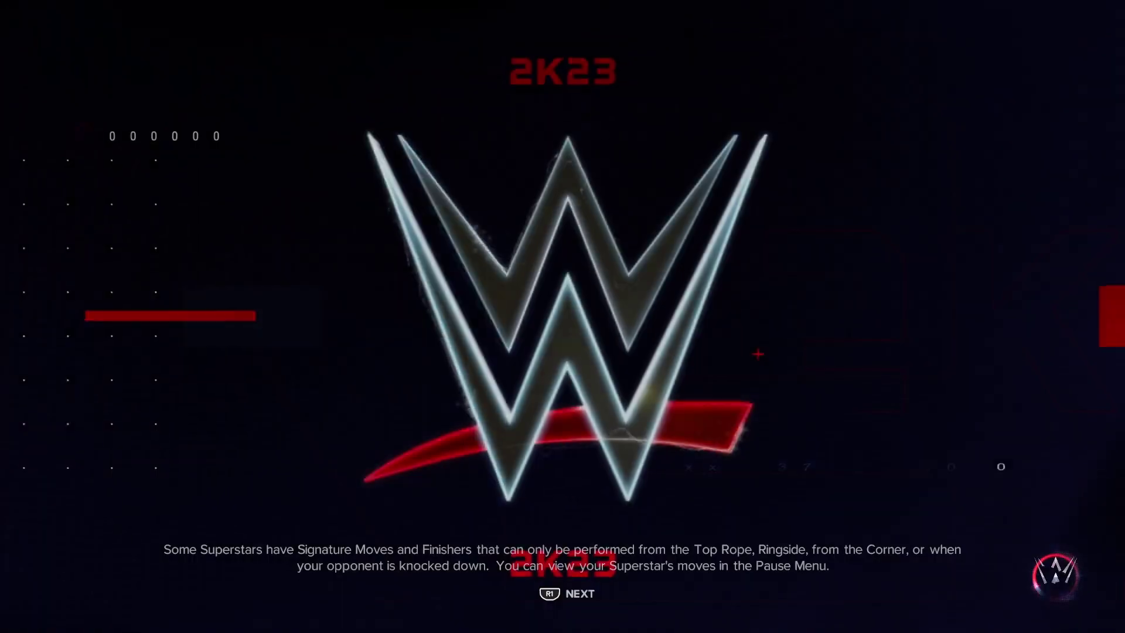
- Find Randy Orton '09 in the superstar roster and open his custom entrance for editing
key("Page_Down")
key("Page_Down")
key("Page_Down")
key("Page_Down")
key("Page_Down")
key("Page_Down")
key("Page_Down")
key("Page_Down")
key("Page_Down")
key("Page_Down")
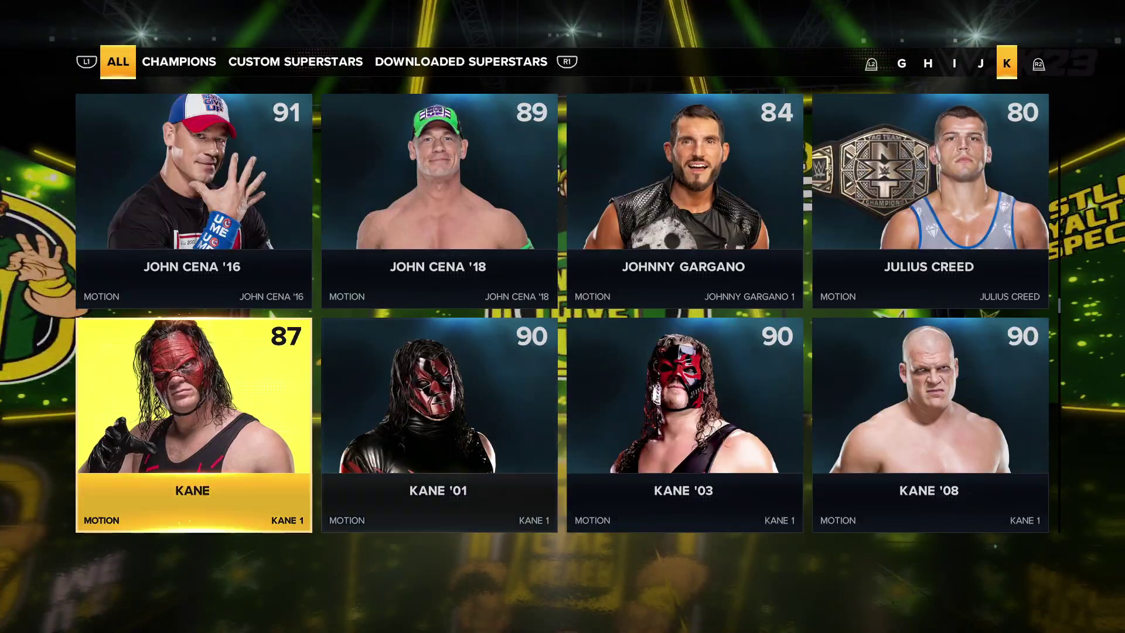
key("Page_Down")
key("Page_Down")
key("Page_Down")
key("Page_Down")
key("Page_Down")
key("Page_Down")
key("Page_Down")
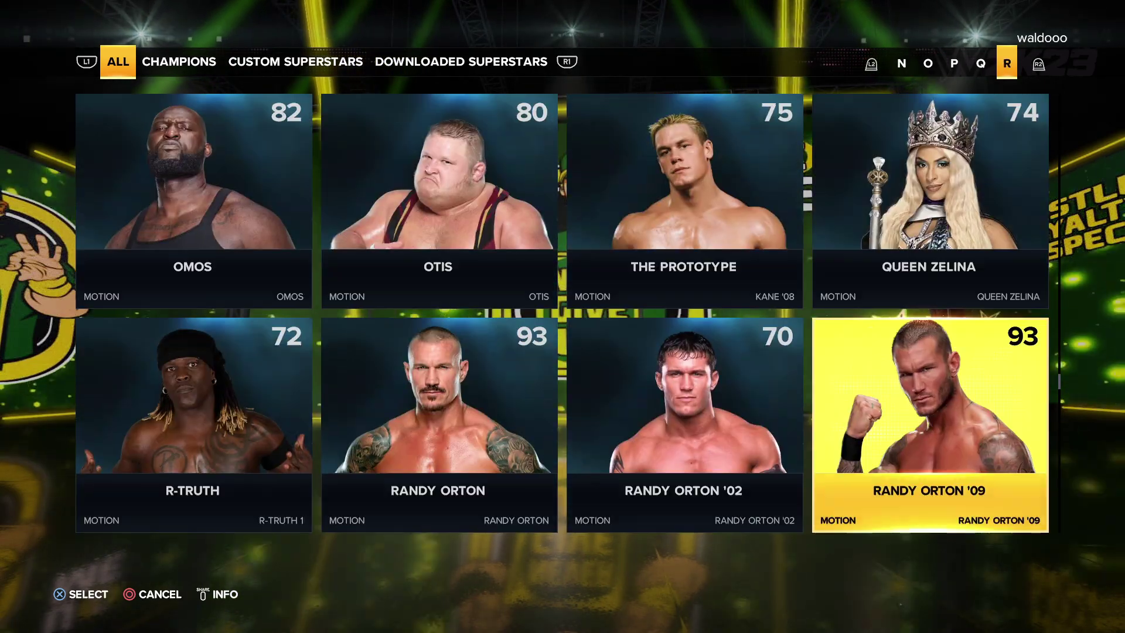
key("Return")
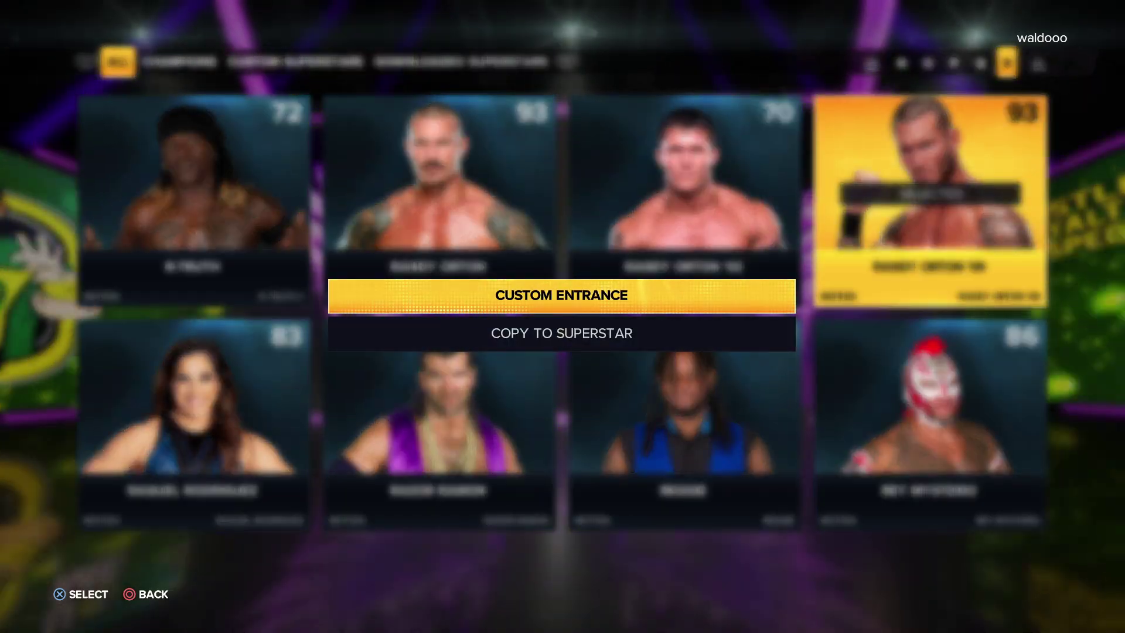
key("Return")
- Choose Cody Rhodes as the entrance music for Randy Orton '09 to preview the track
key("Up")
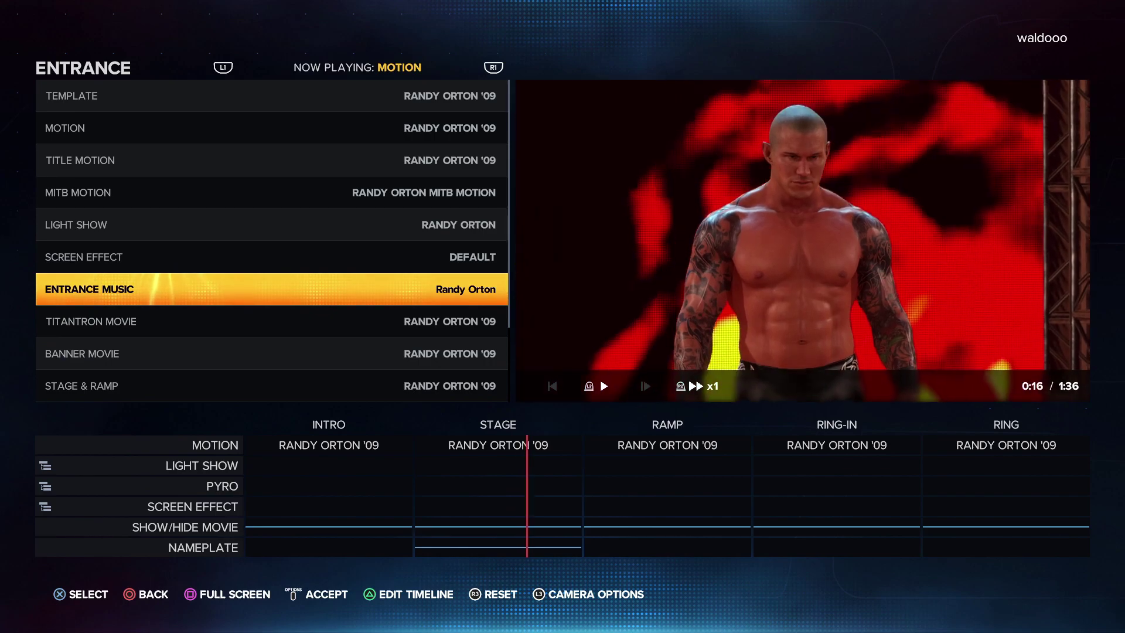
key("Return")
key("Page_Up")
key("Page_Up")
key("Page_Up")
key("Page_Up")
key("Page_Up")
key("Page_Up")
key("Page_Up")
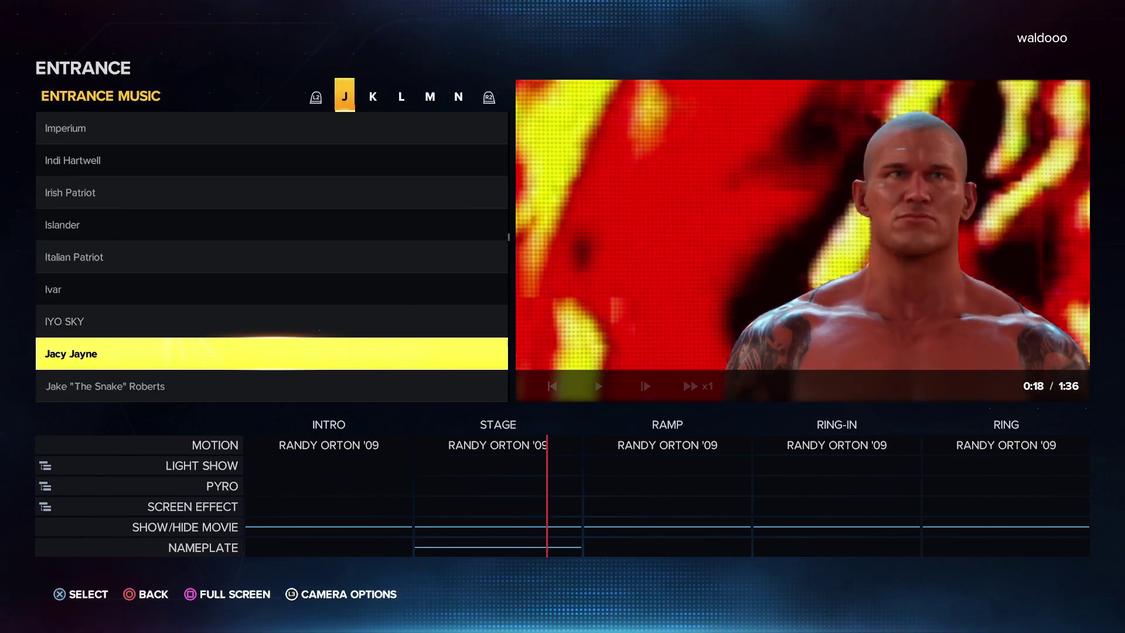
key("Page_Up")
key("Page_Up")
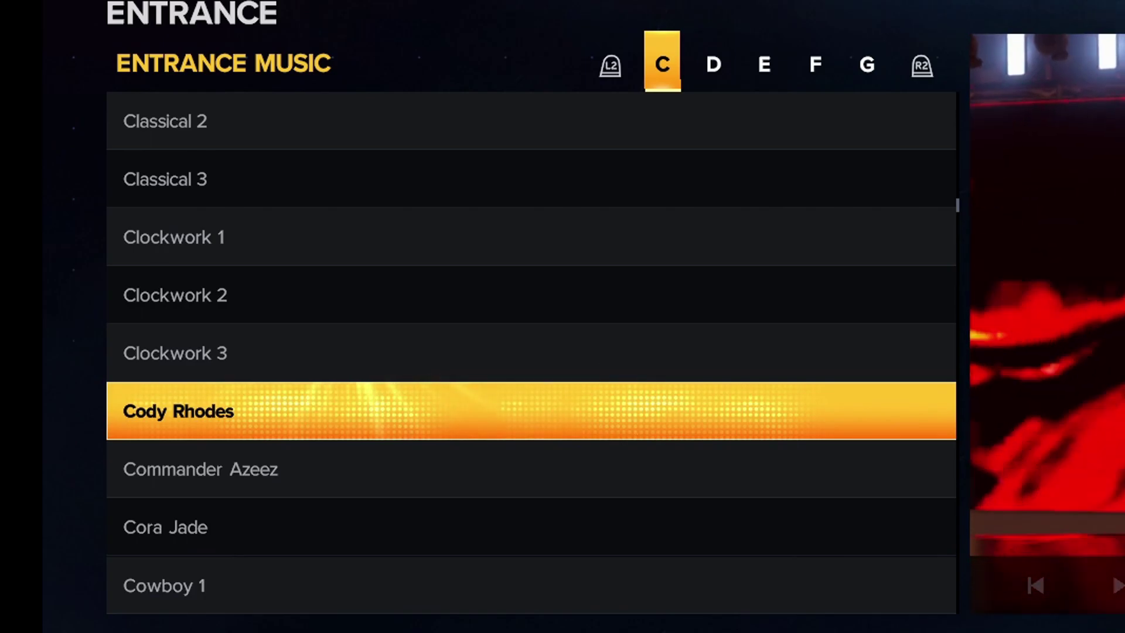
key("Return")
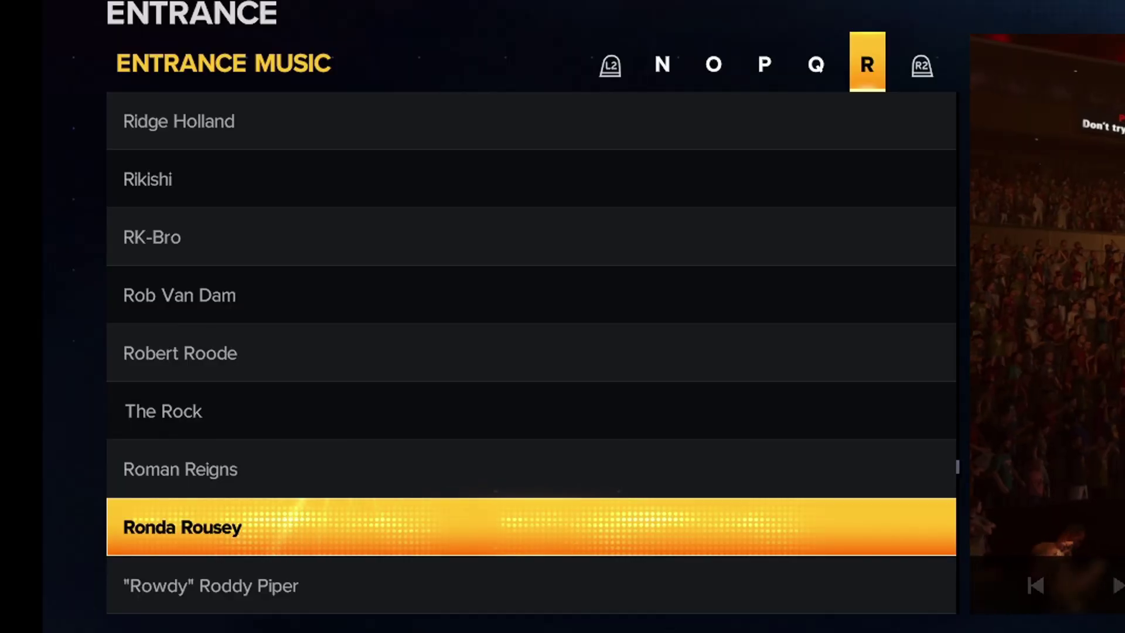
- Choose Ronda Rousey in the entrance music list to preview that track
key("Up")
key("Up")
key("Down")
key("Down")
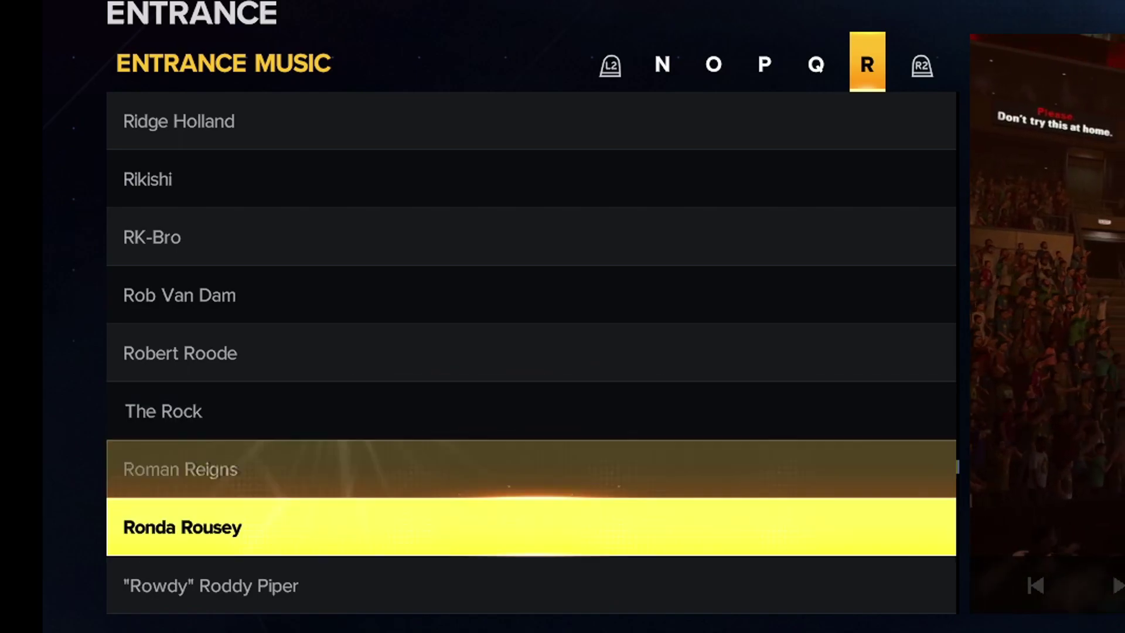
key("Down")
key("Up")
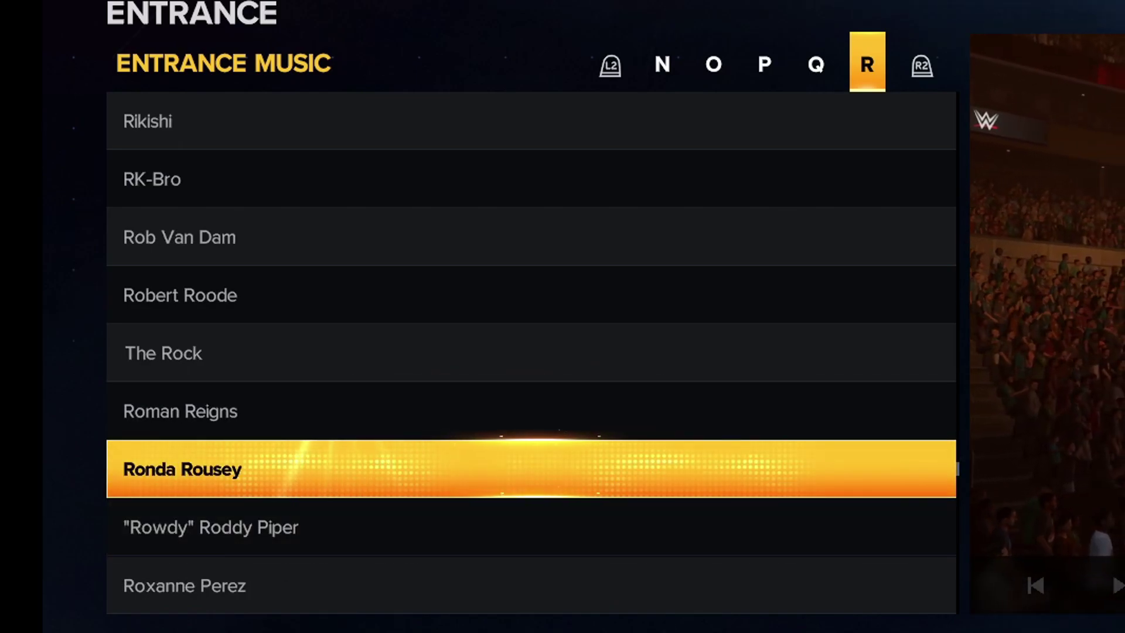
key("Return")
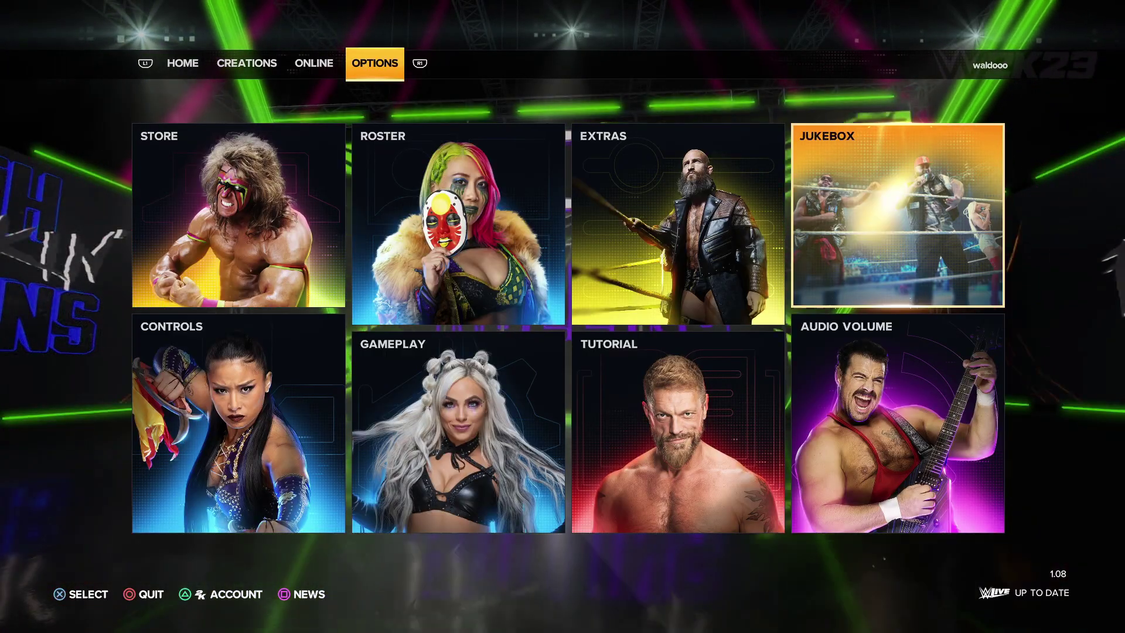
- Open the Entrance Tracks in the Jukebox and browse to the Cody Rhodes track
key("Return")
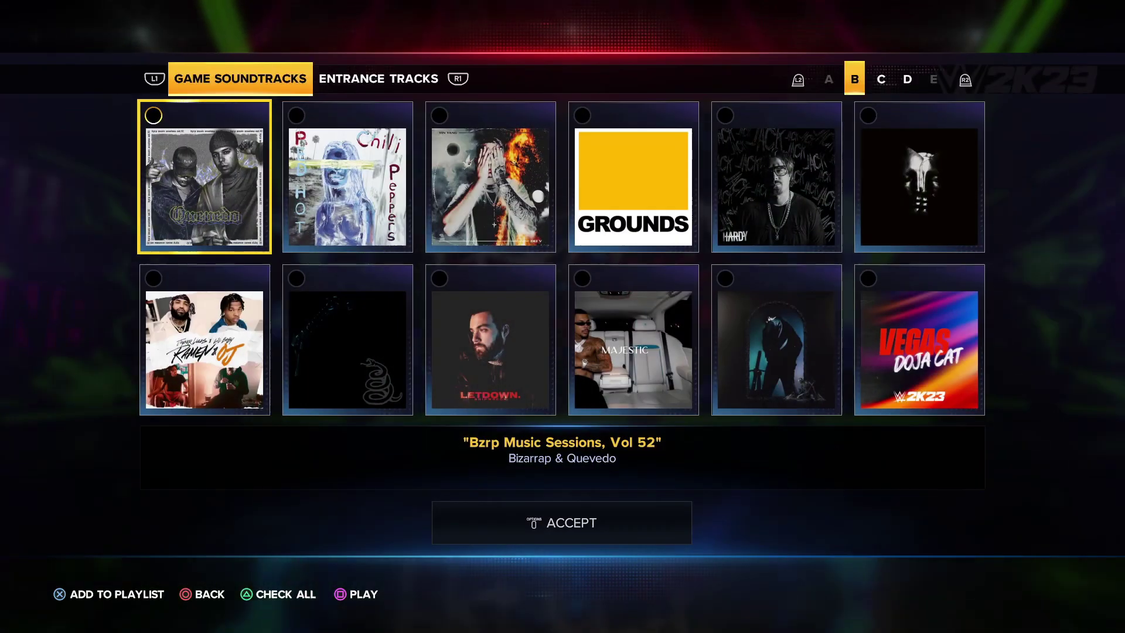
key("Right")
key("Tab")
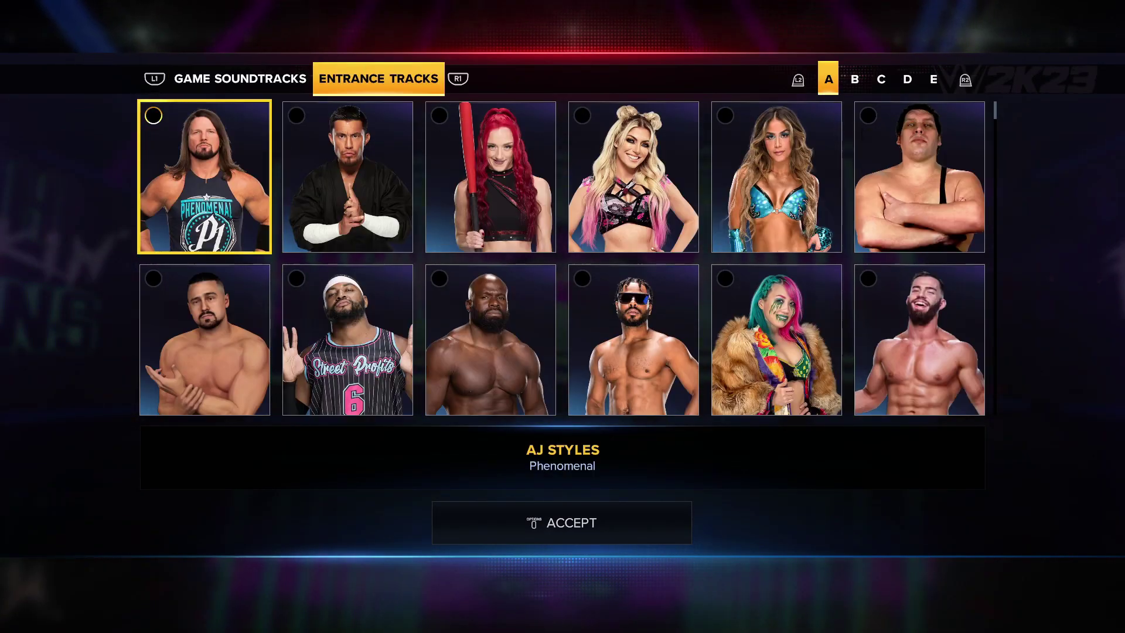
key("Down")
key("Down")
key("Down")
key("Down")
key("Down")
key("Down")
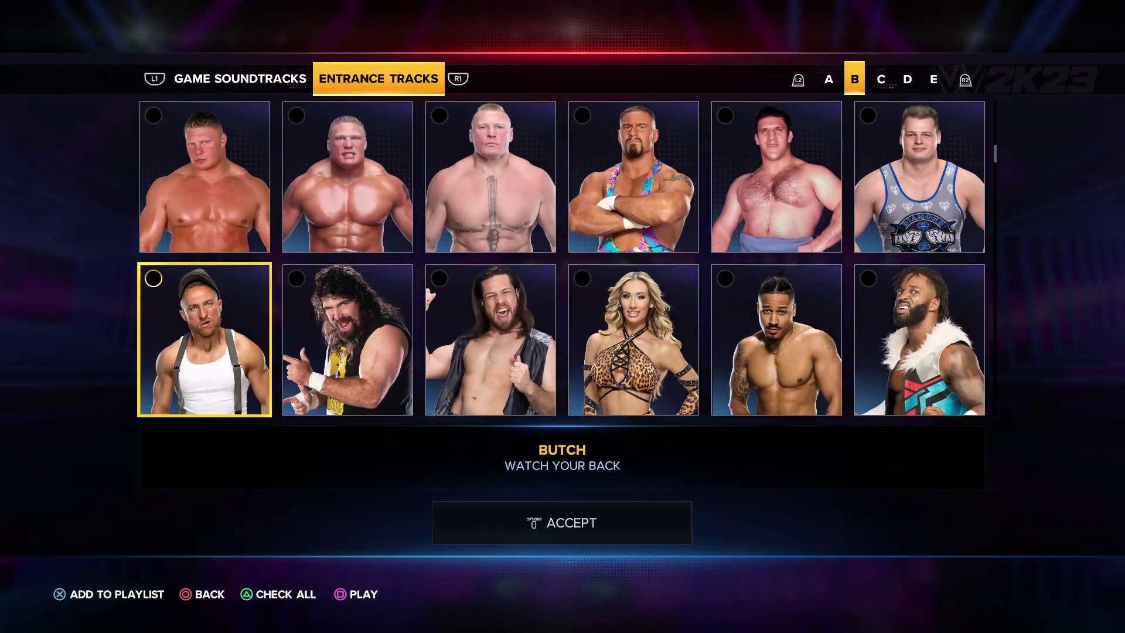
key("Down")
key("Down")
key("Up")
key("Up")
key("Right")
key("Right")
key("Right")
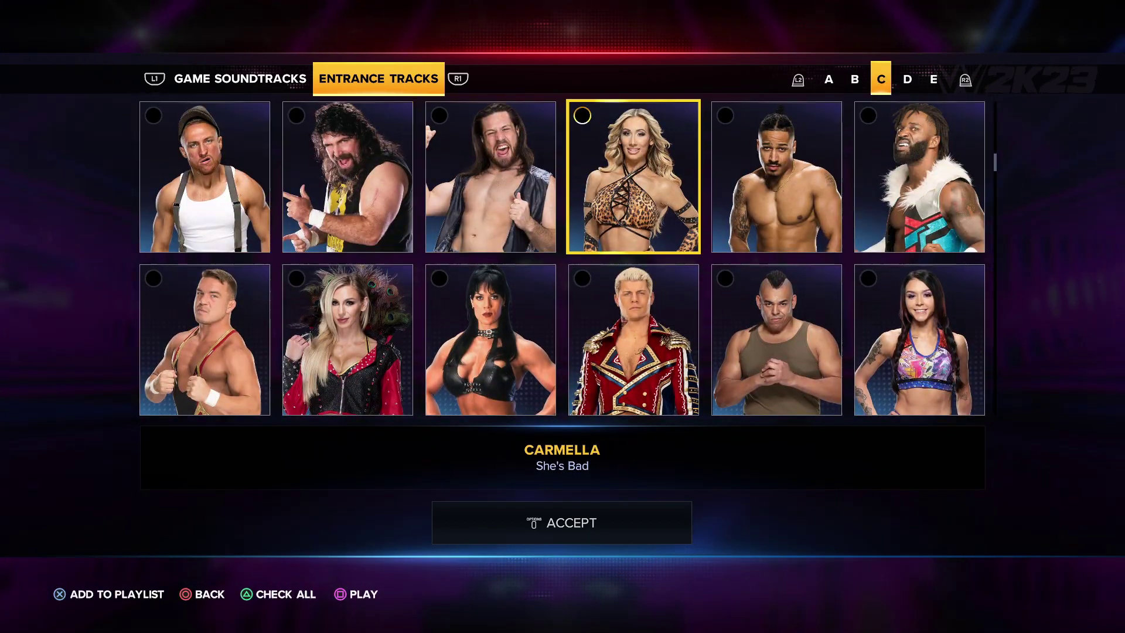
key("Down")
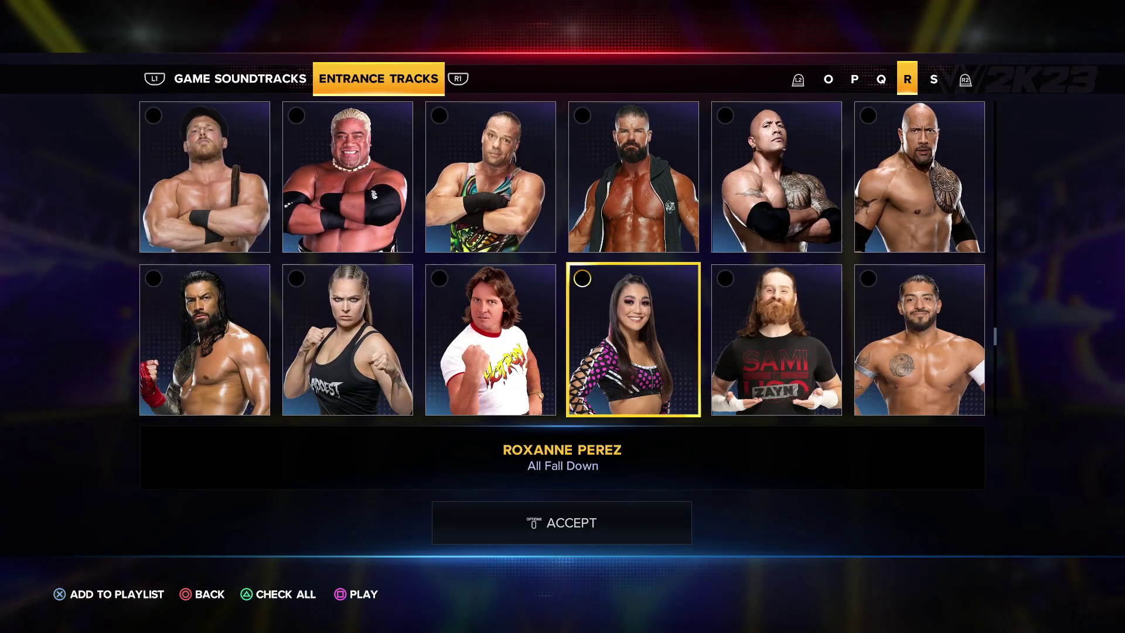
- Find Ronda Rousey's Bad Reputation among the Jukebox entrance tracks and select it
key("Left")
key("Left")
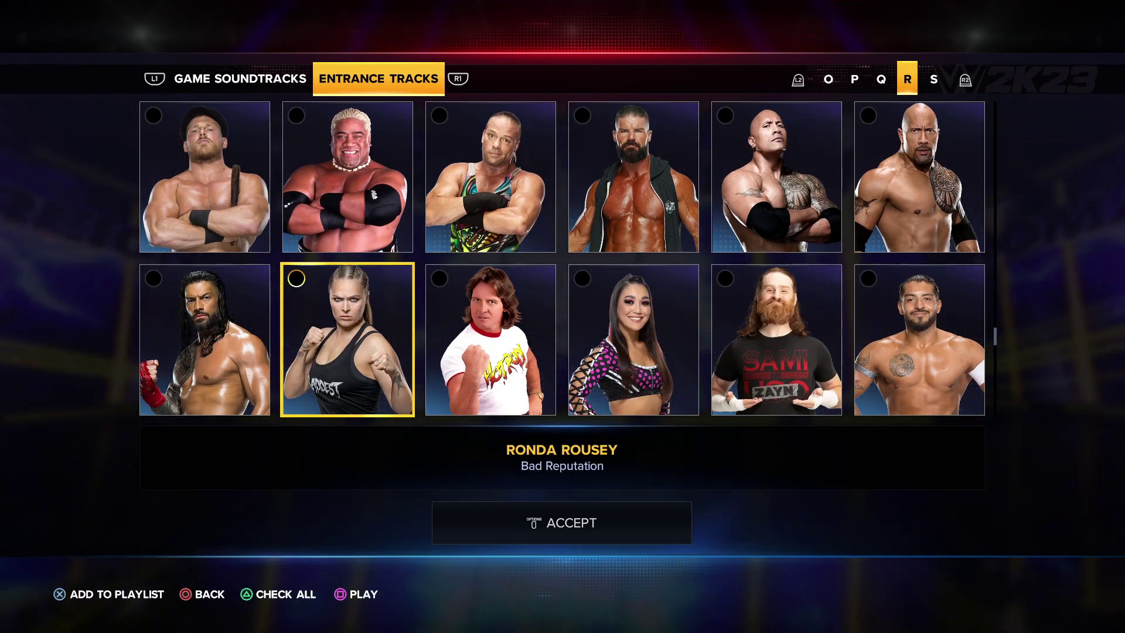
key("Return")
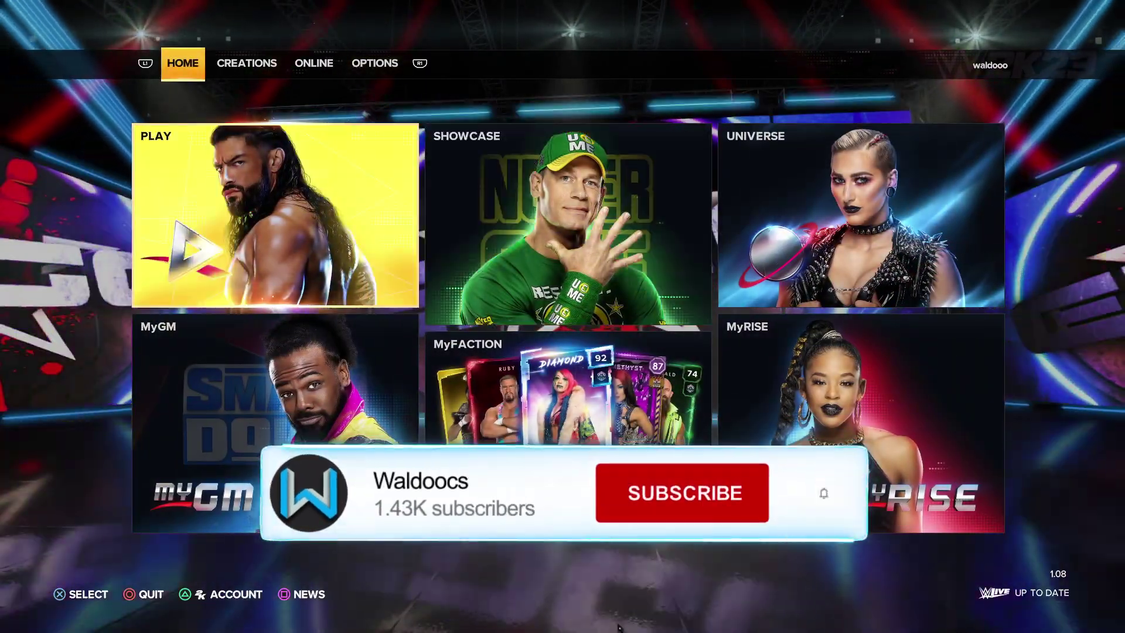
key("Right")
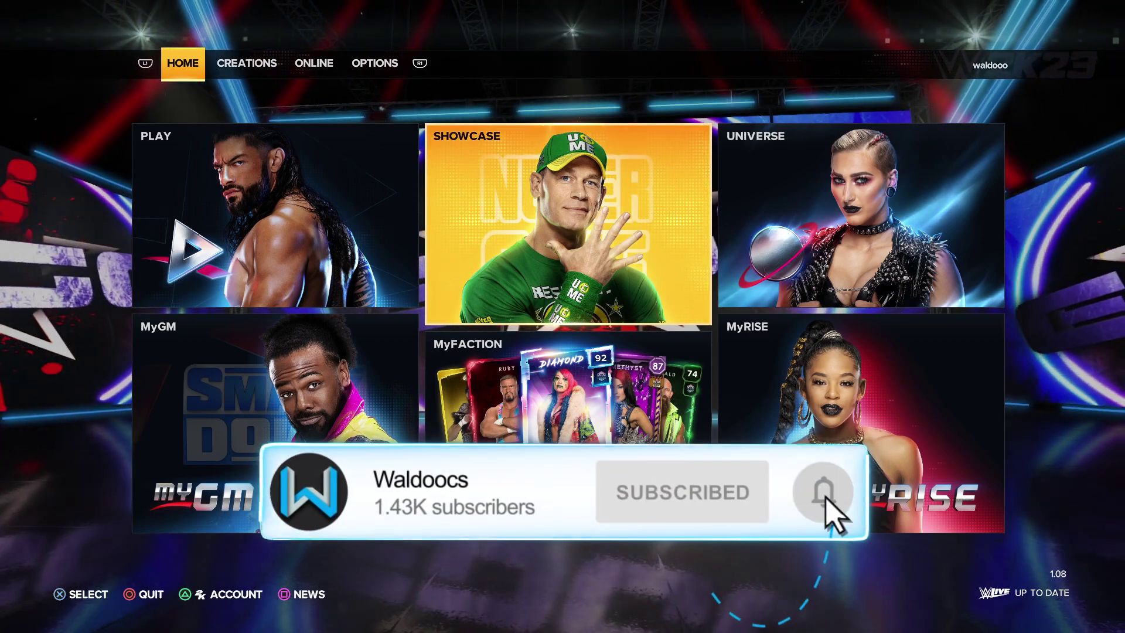